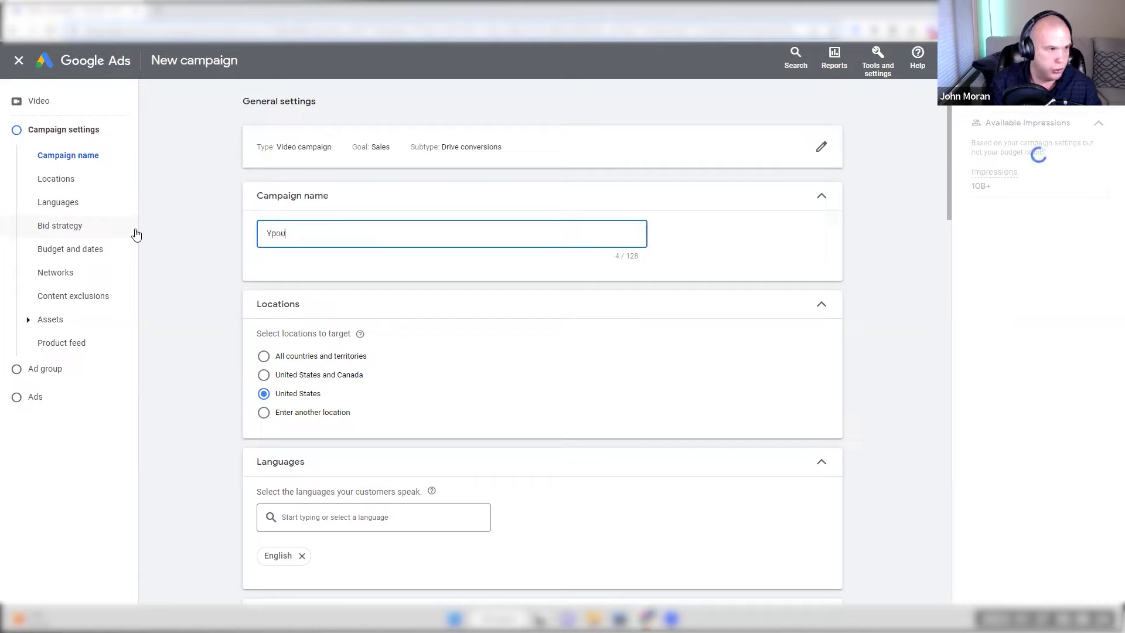
Step: Name the campaign "YouTube Remarketing"
key("BackSpace")
key("BackSpace")
key("BackSpace")
type("ouTube Reamr")
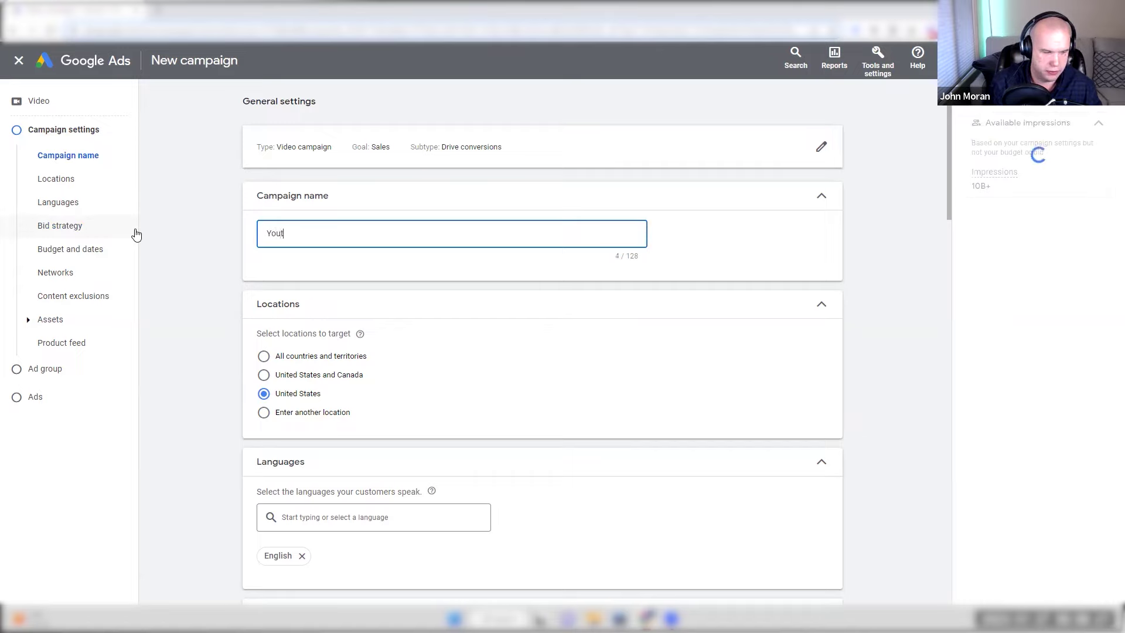
key("BackSpace")
key("BackSpace")
key("BackSpace")
type("marketing")
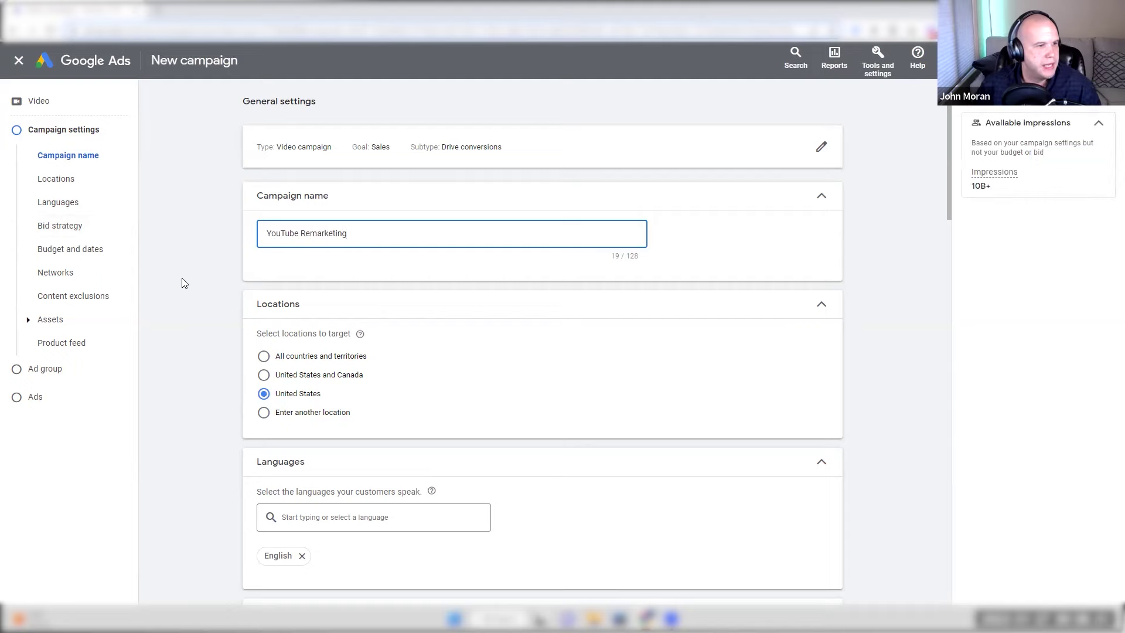
Step: Switch the location target to all countries and territories, and return it to United States
scroll(223, 296, "down", 3)
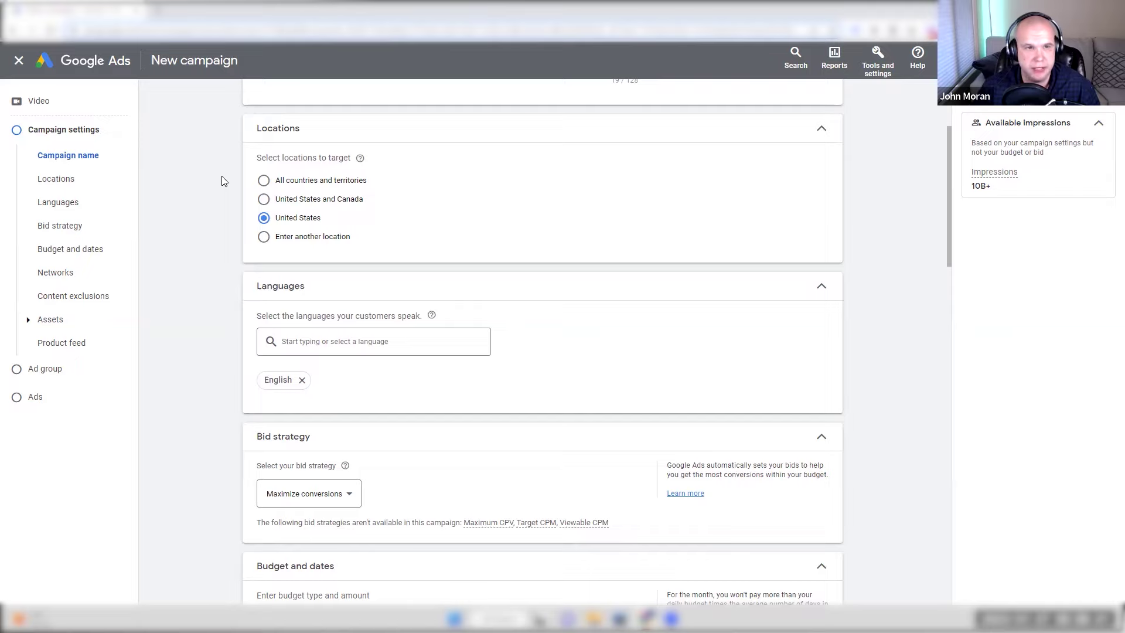
left_click(281, 186)
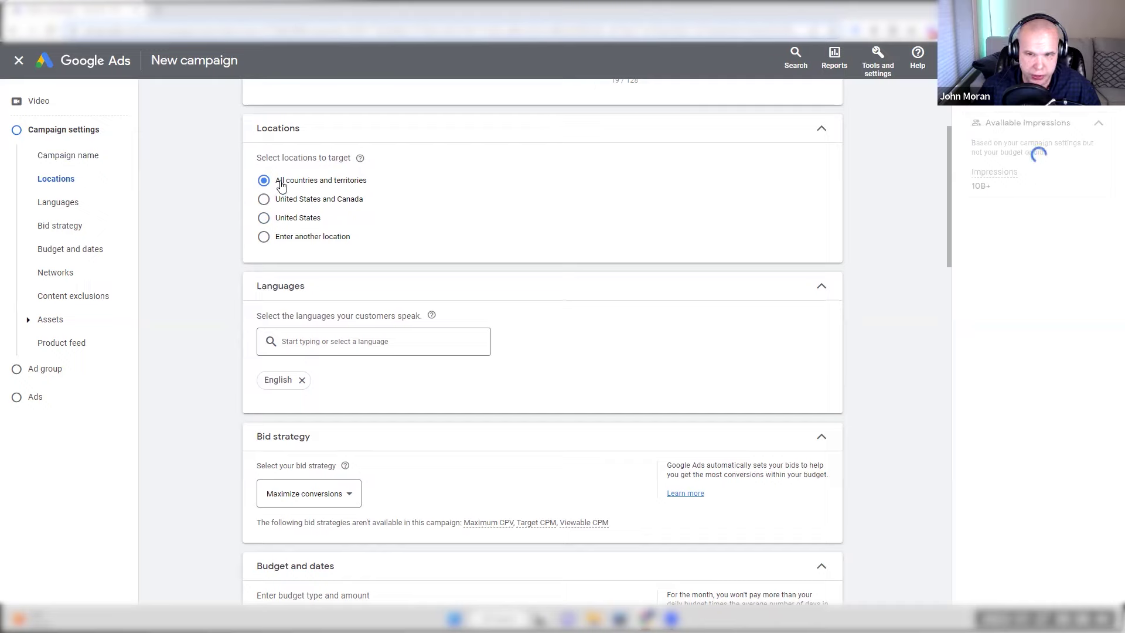
left_click(281, 221)
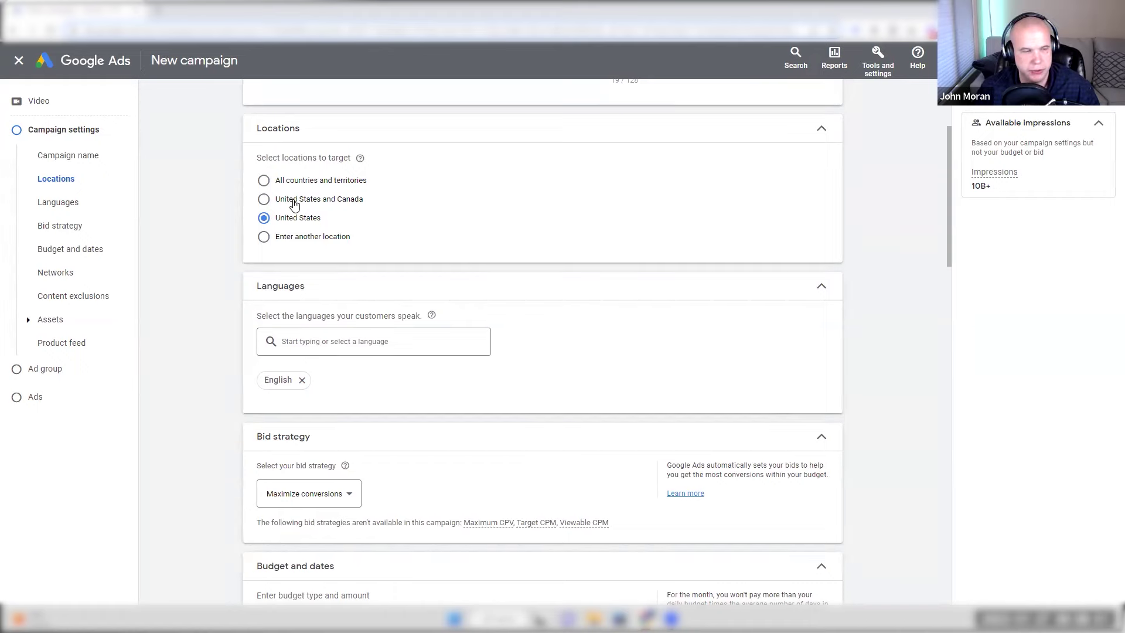
Step: Select Maximize conversions as the campaign's bid strategy
scroll(269, 284, "down", 1)
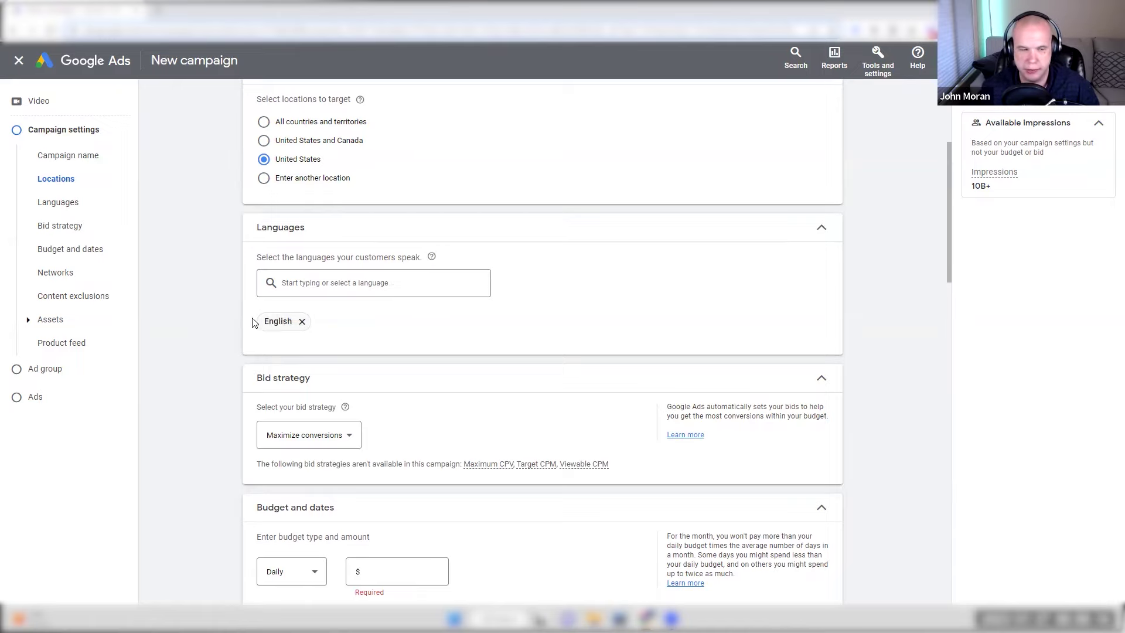
scroll(221, 359, "down", 3)
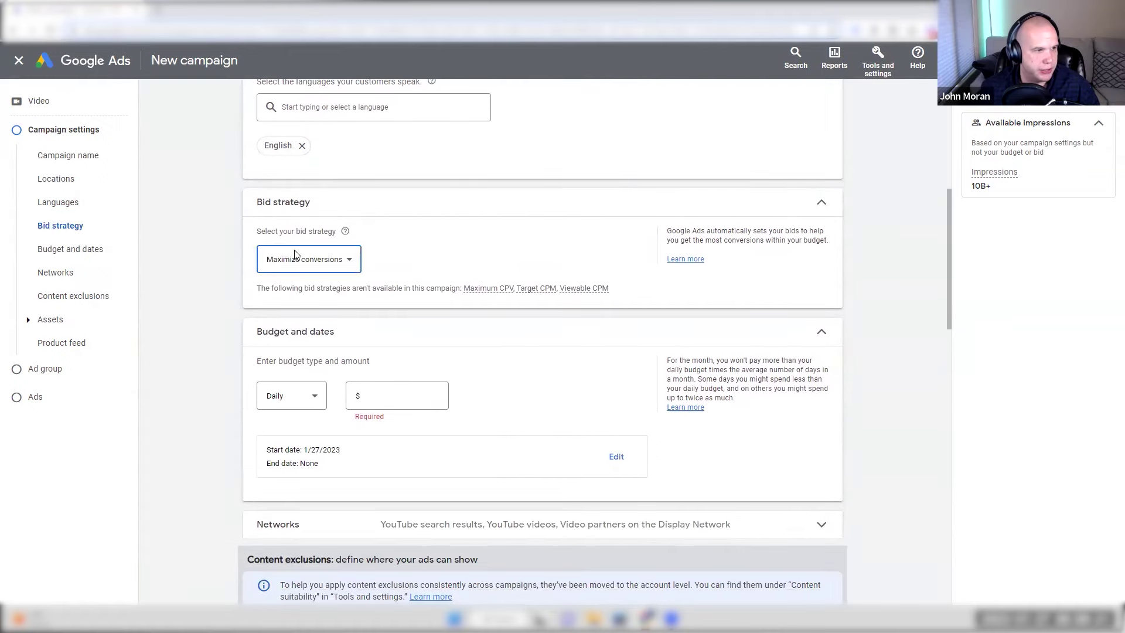
left_click(294, 259)
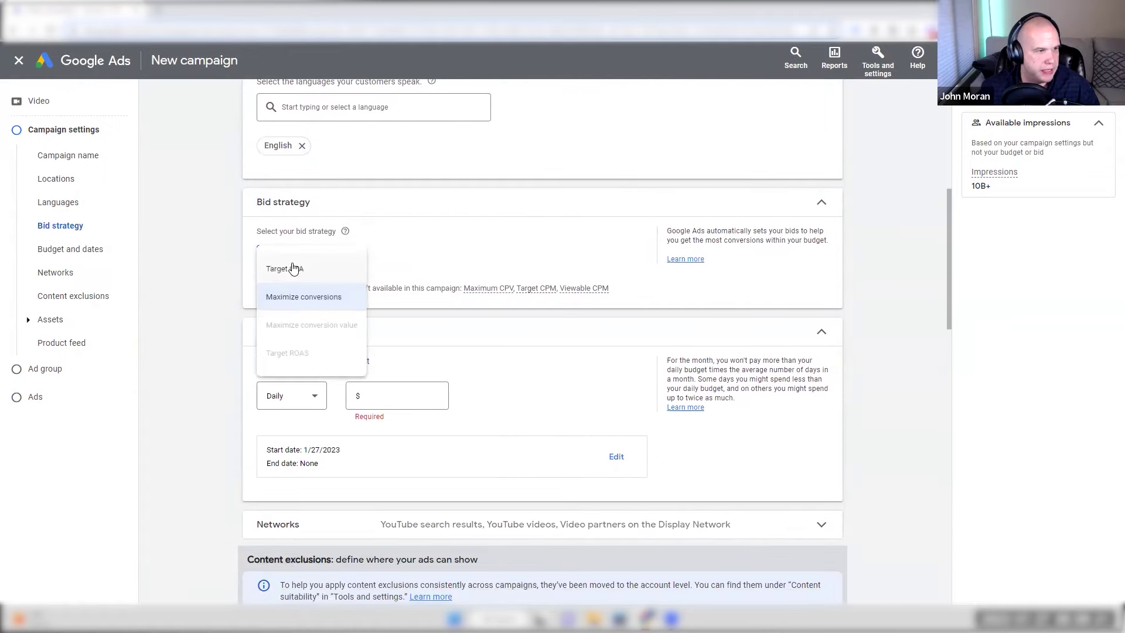
left_click(300, 297)
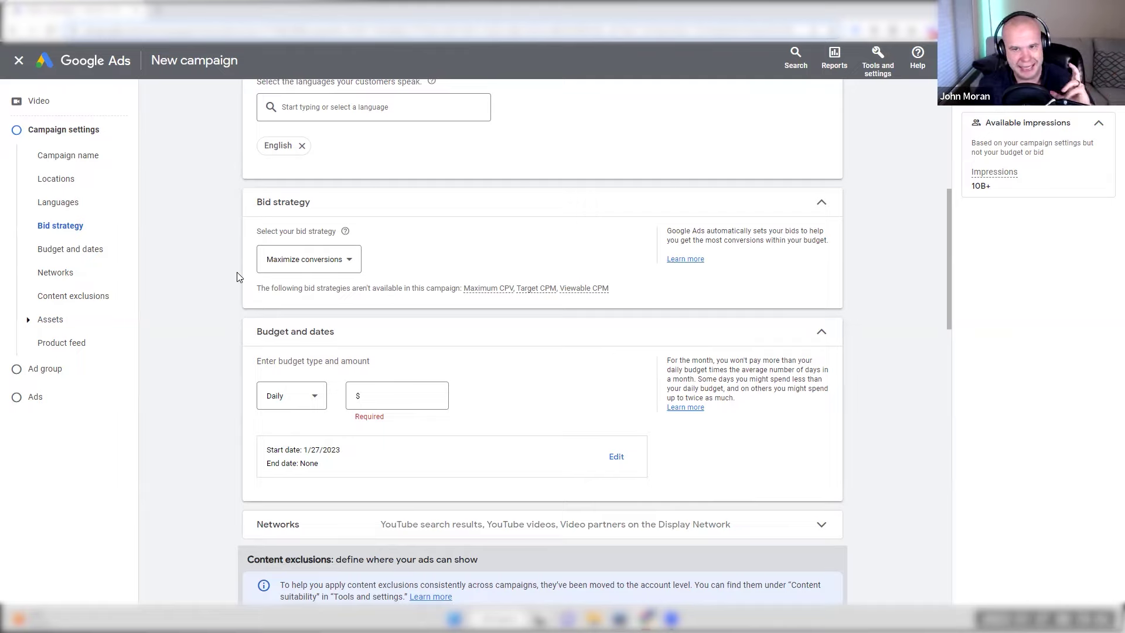
Step: Set the campaign's daily budget to $25.00
scroll(236, 273, "down", 2)
left_click(426, 282)
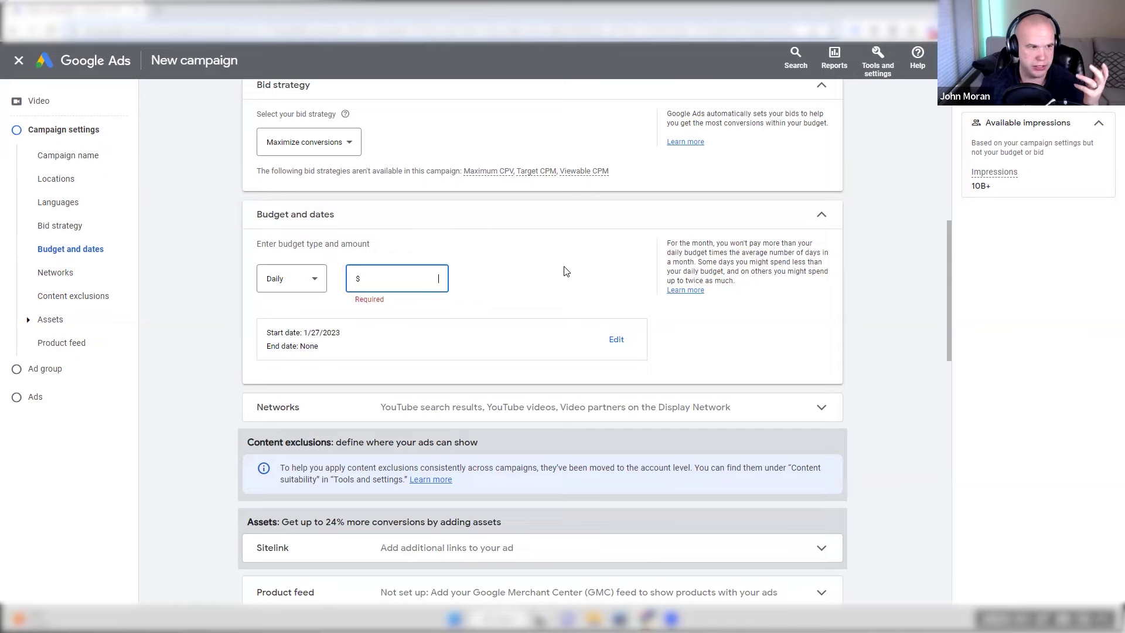
type("25.00")
left_click(897, 305)
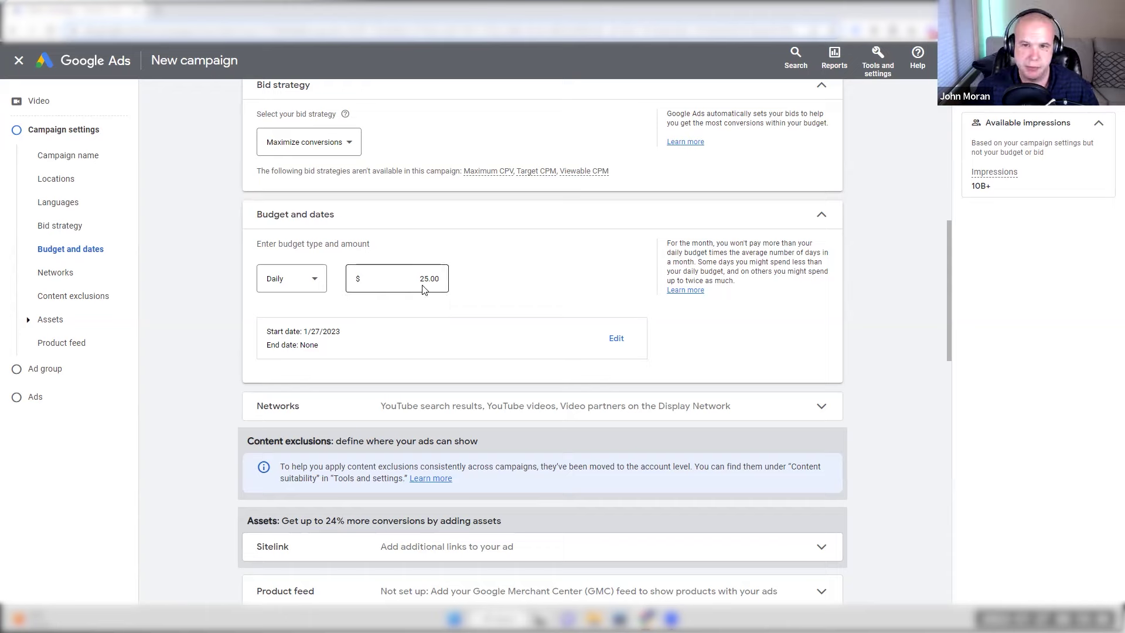
Step: Expand the campaign's network settings and examine the Video partners on the Display Network option
scroll(450, 273, "down", 3)
left_click(479, 238)
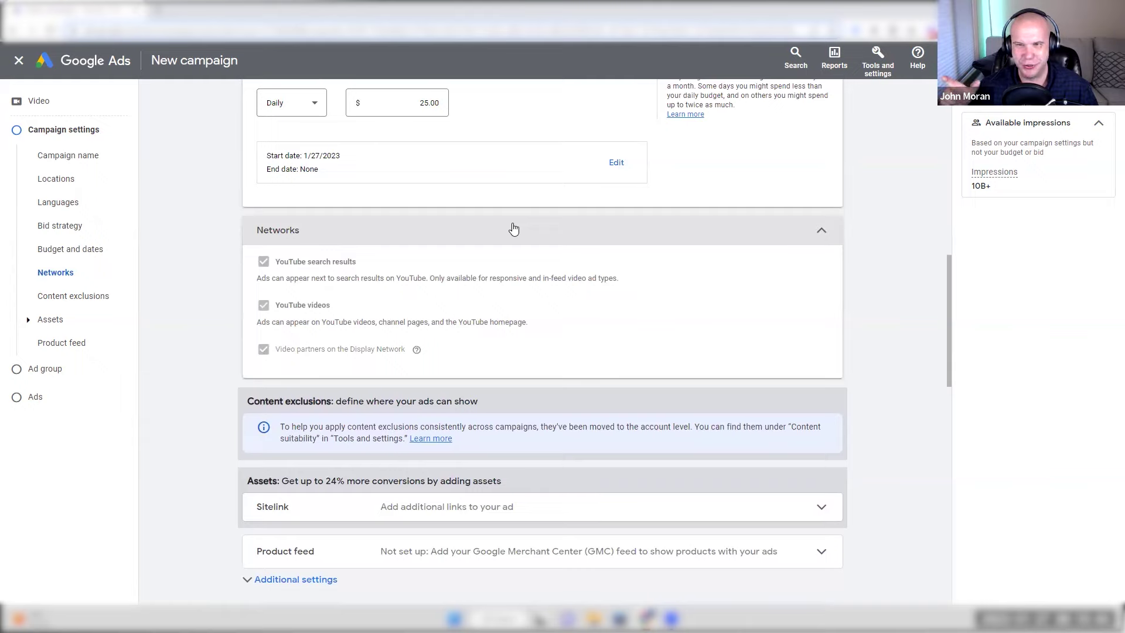
left_click_drag(276, 349, 329, 370)
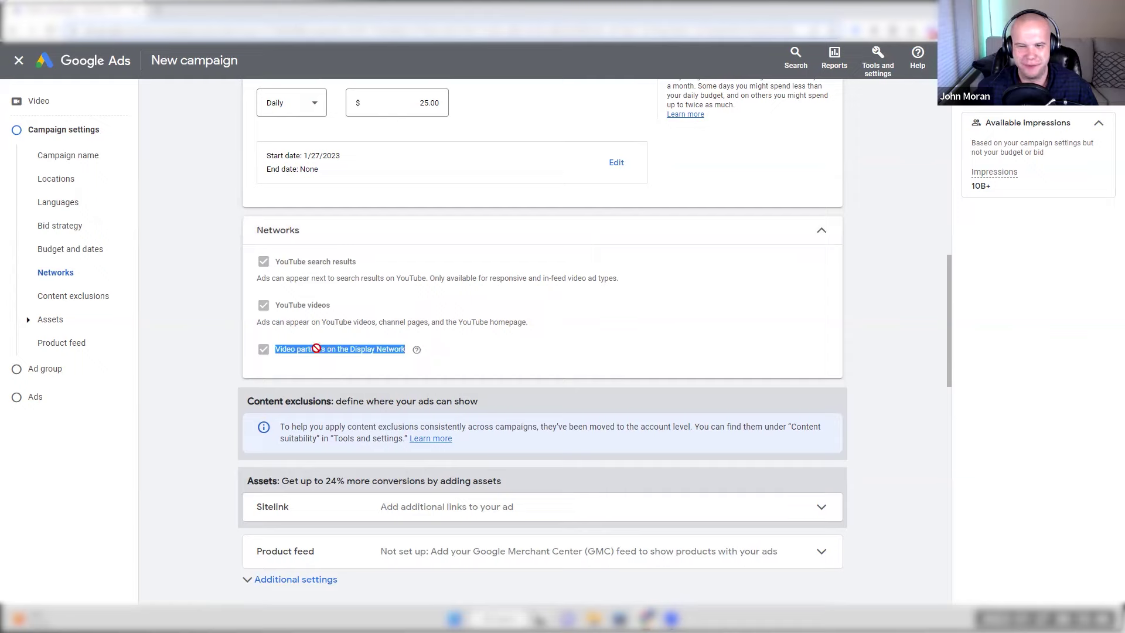
left_click(279, 334)
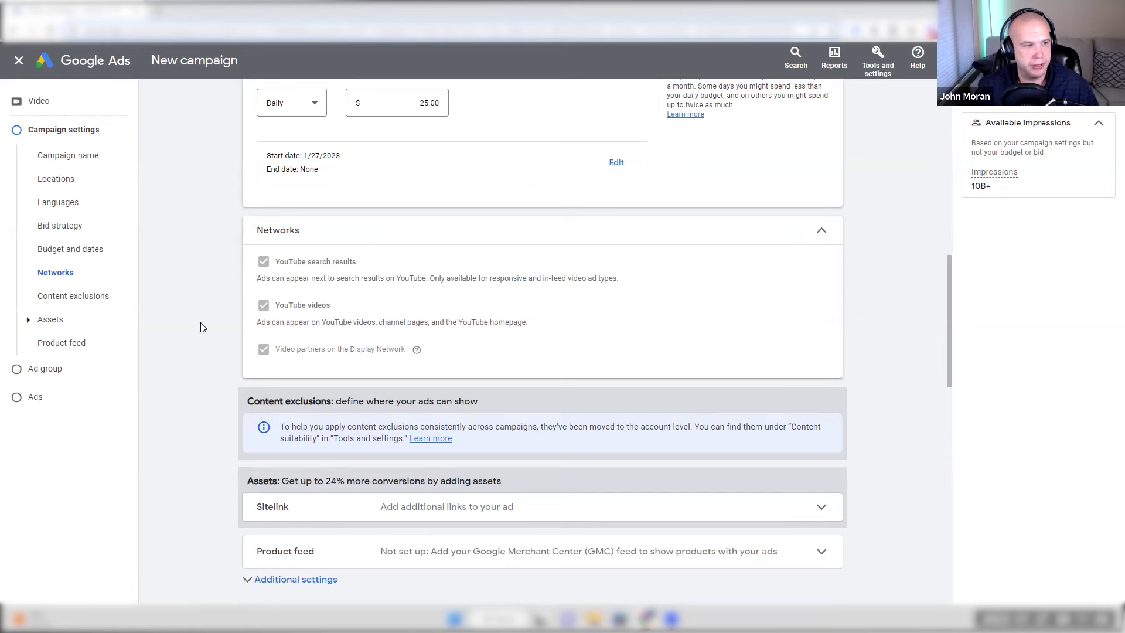
Step: Mark the Video partners on the Display Network option with a red line in a temporary screen capture, and discard the capture
key("Print")
left_click_drag(207, 215, 884, 383)
left_click(896, 278)
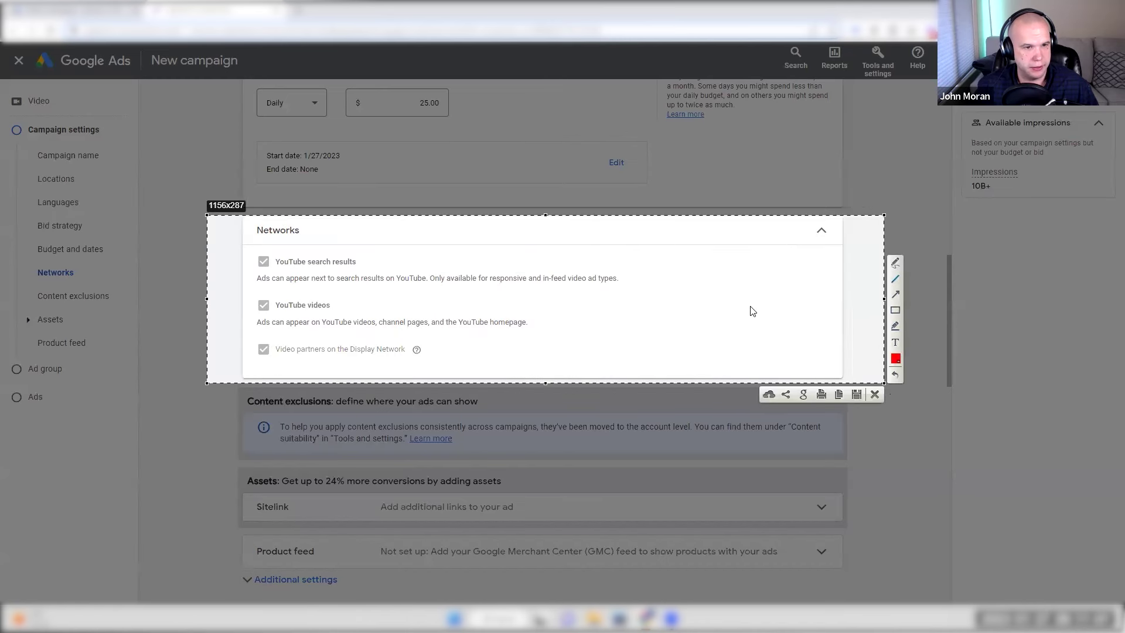
left_click_drag(236, 344, 417, 351)
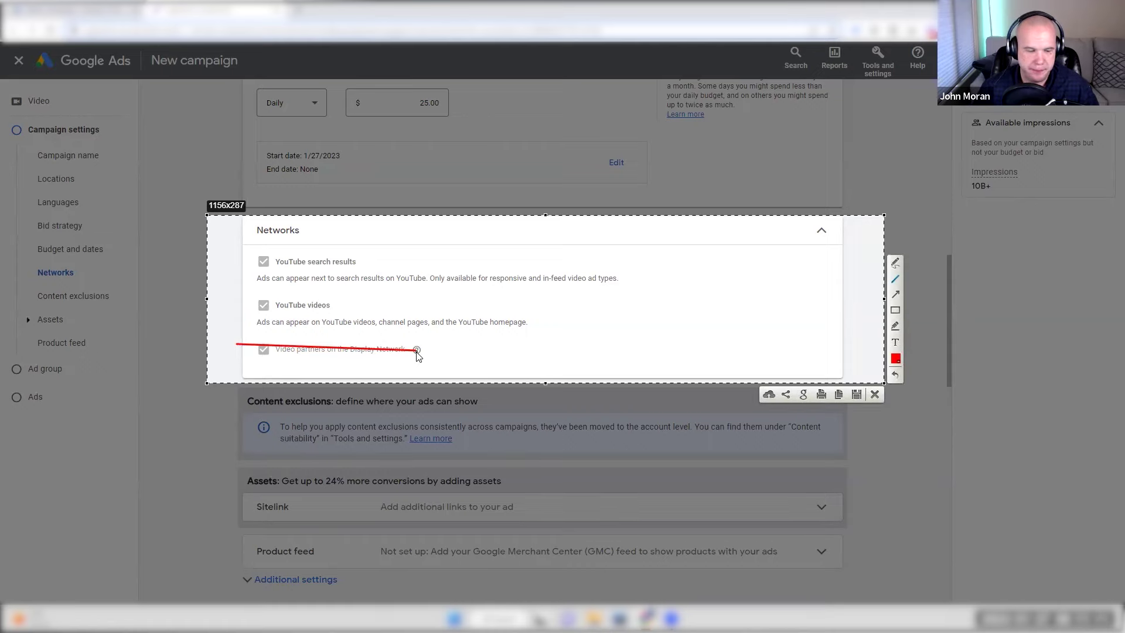
key("Escape")
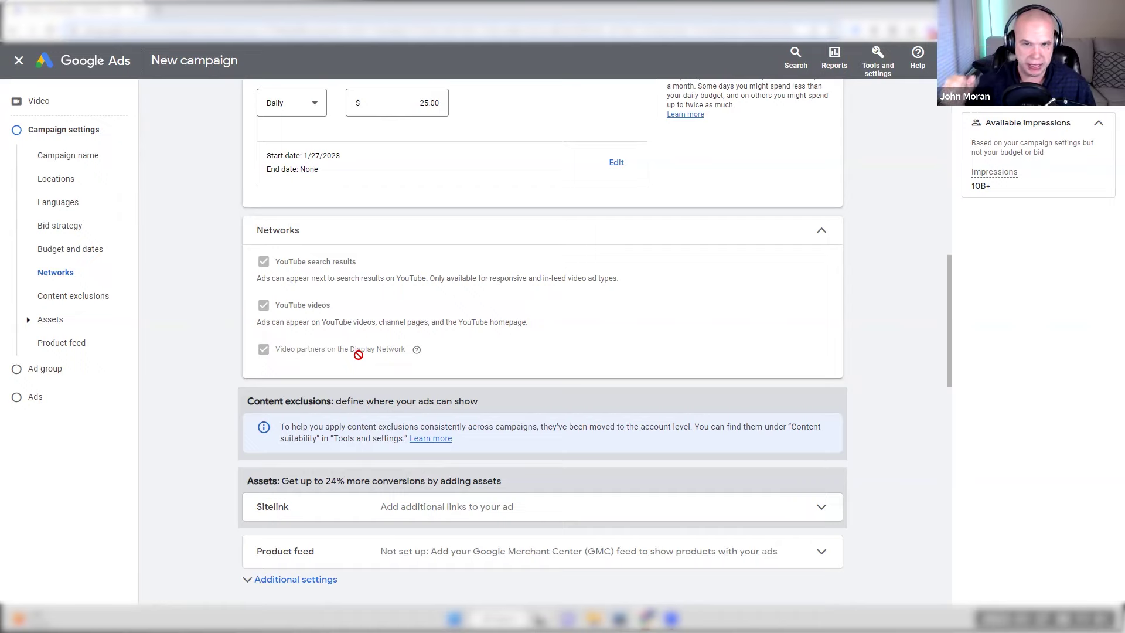
Step: Review the budget and network settings and the sitelink assets offered for the campaign
scroll(363, 227, "up", 3)
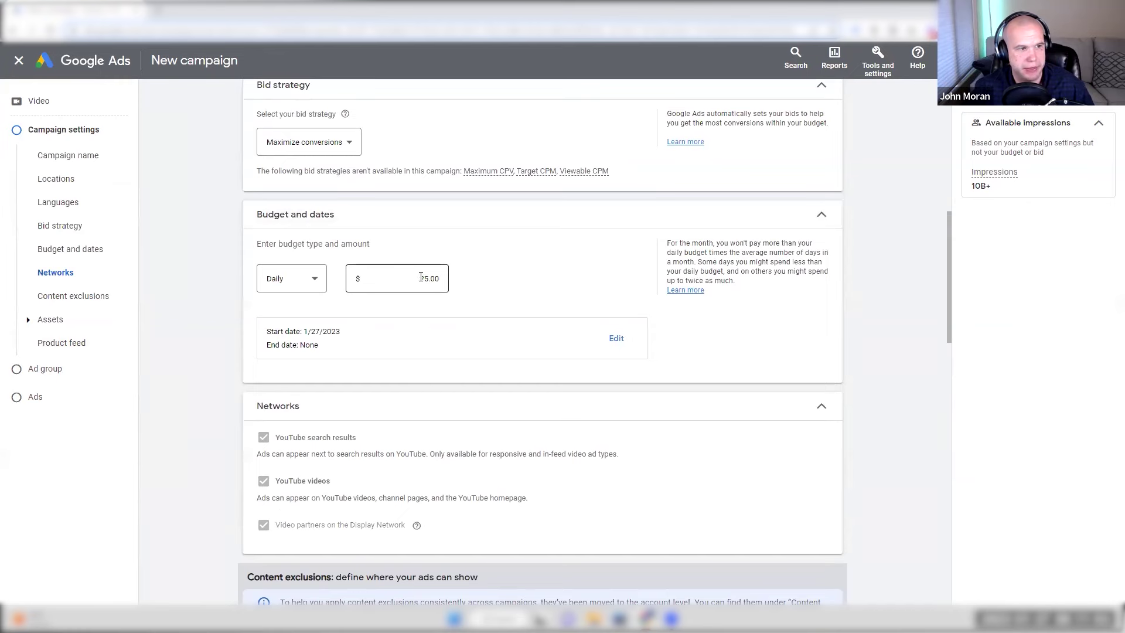
scroll(325, 354, "down", 3)
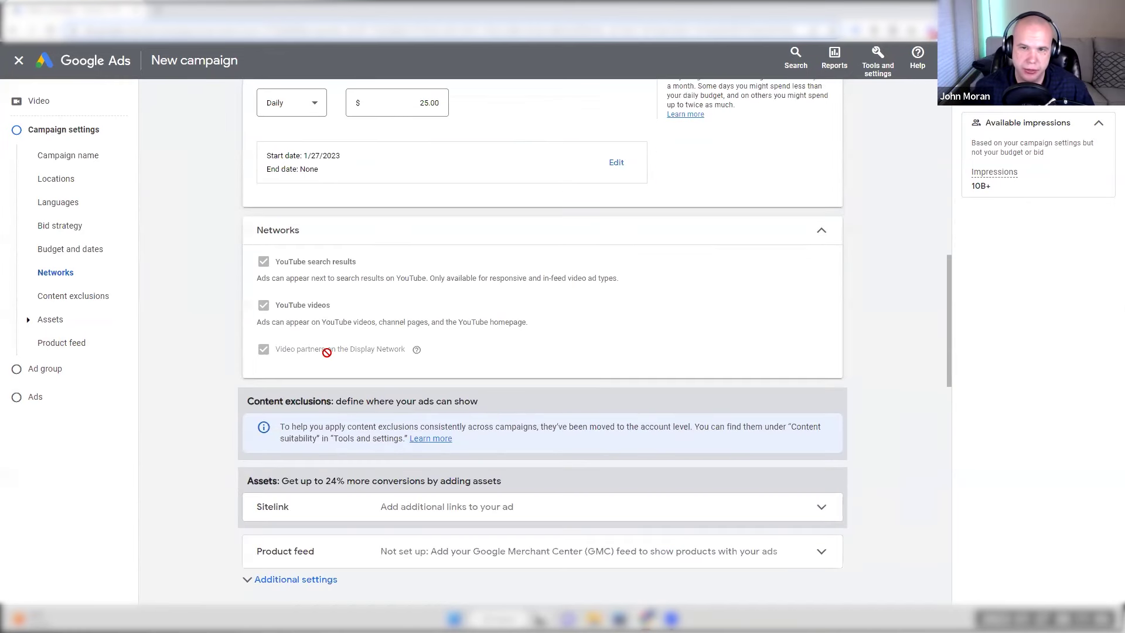
scroll(325, 353, "down", 3)
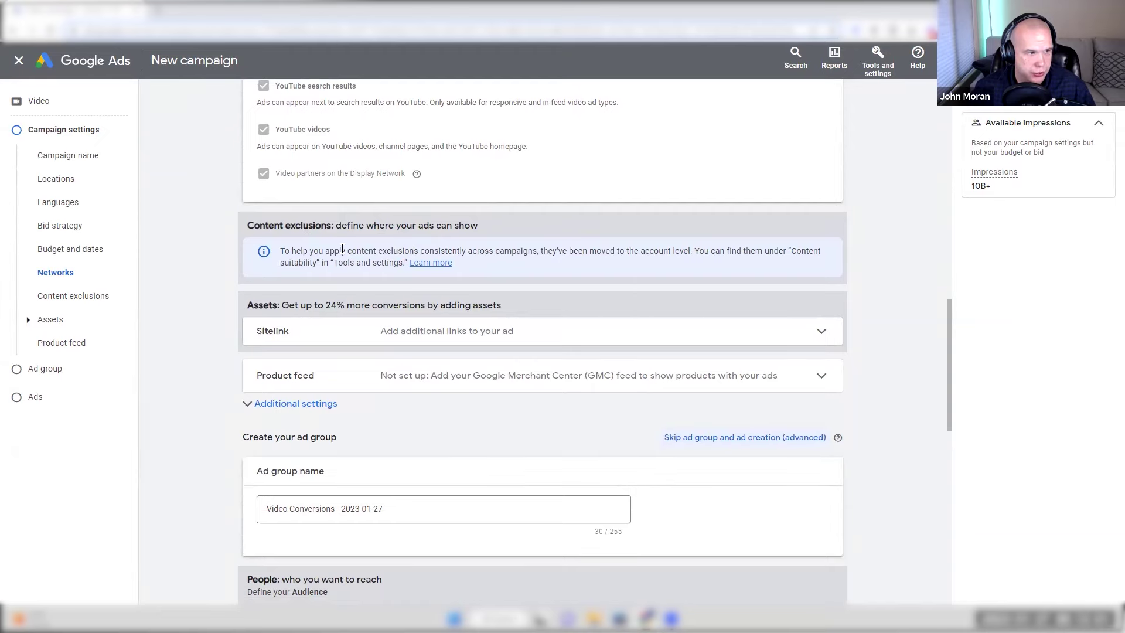
scroll(454, 327, "down", 1)
left_click(435, 281)
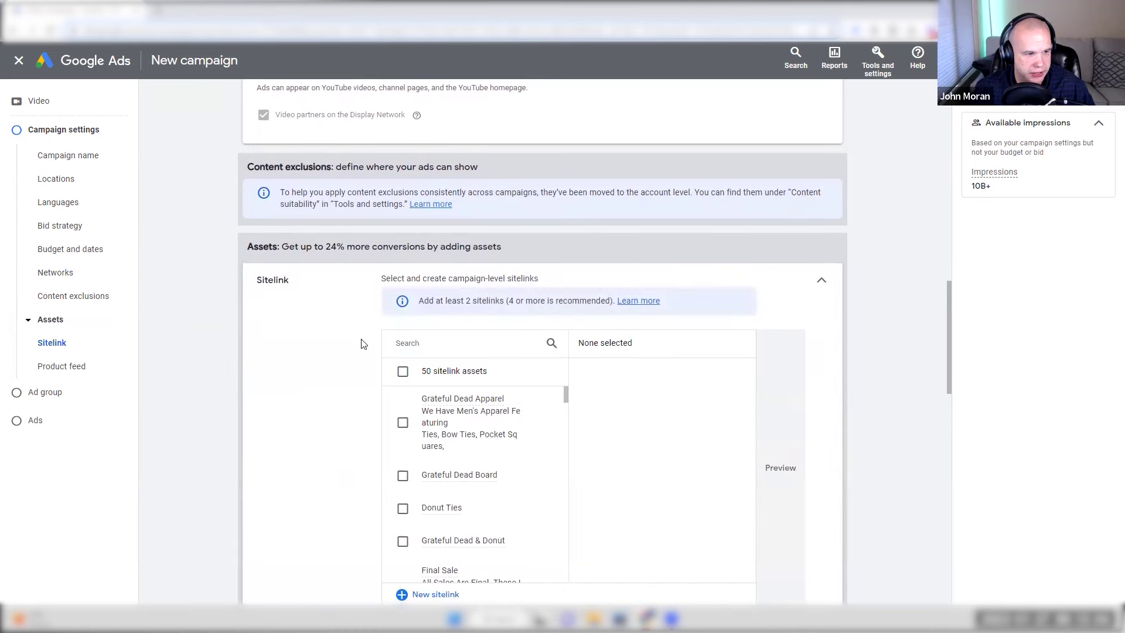
left_click(821, 281)
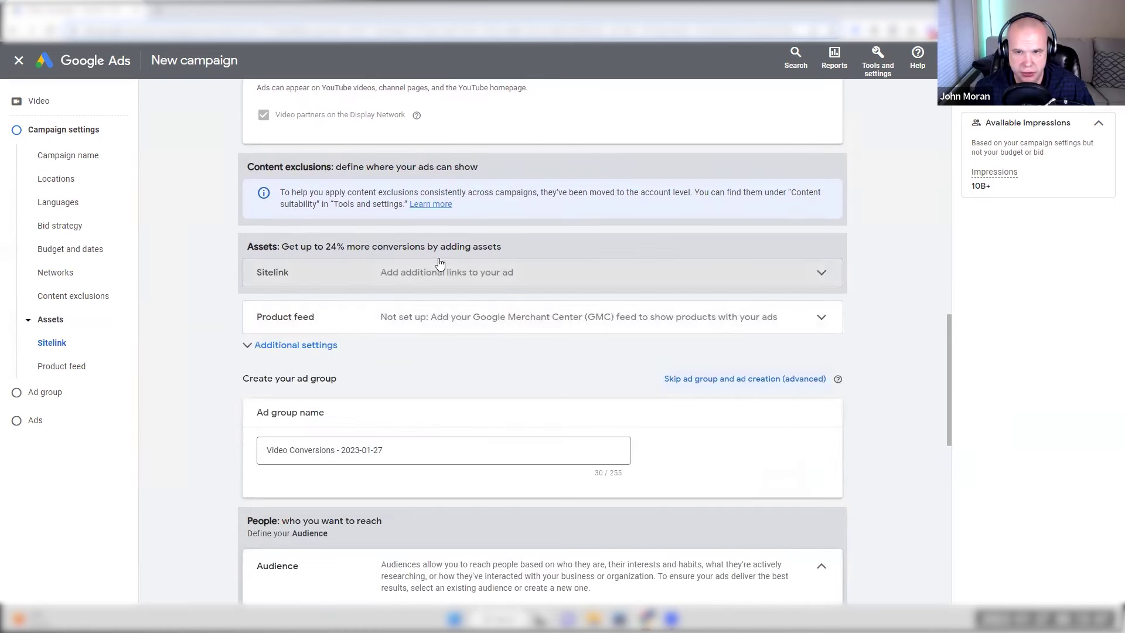
Step: Reveal the additional campaign settings and enable the Google Merchant Center feed to show products with the ads
scroll(358, 227, "down", 2)
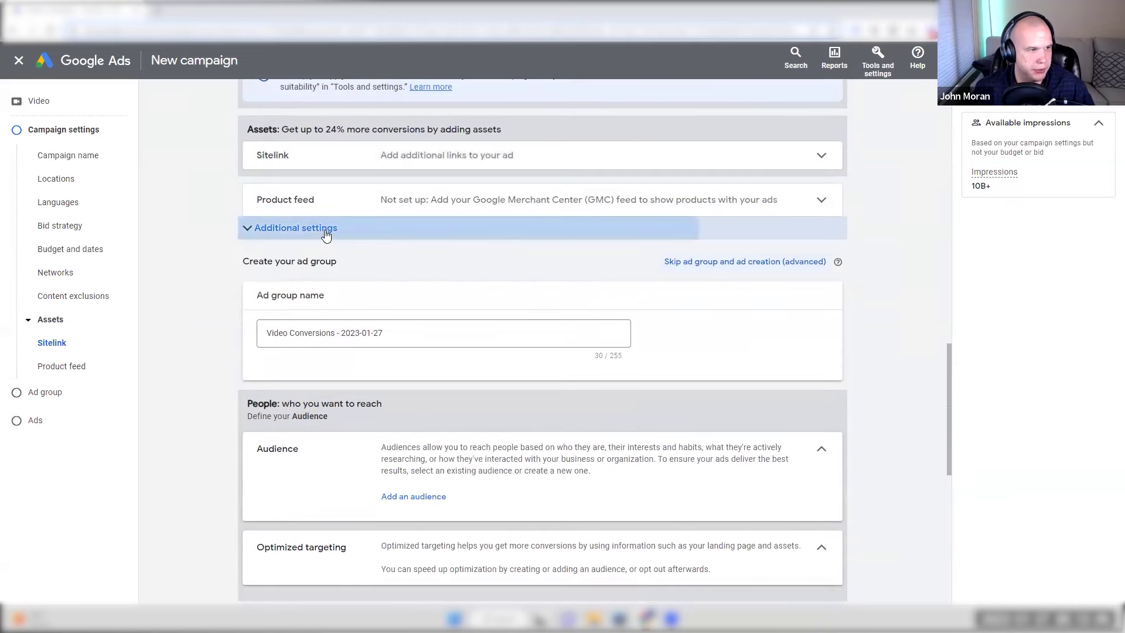
left_click(327, 229)
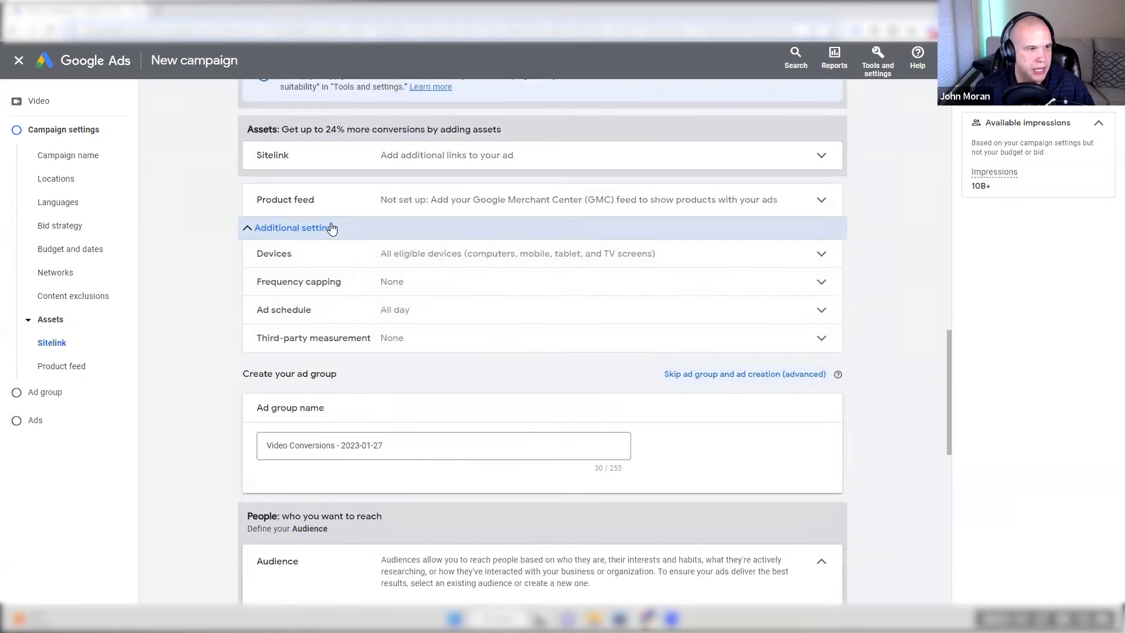
left_click(447, 199)
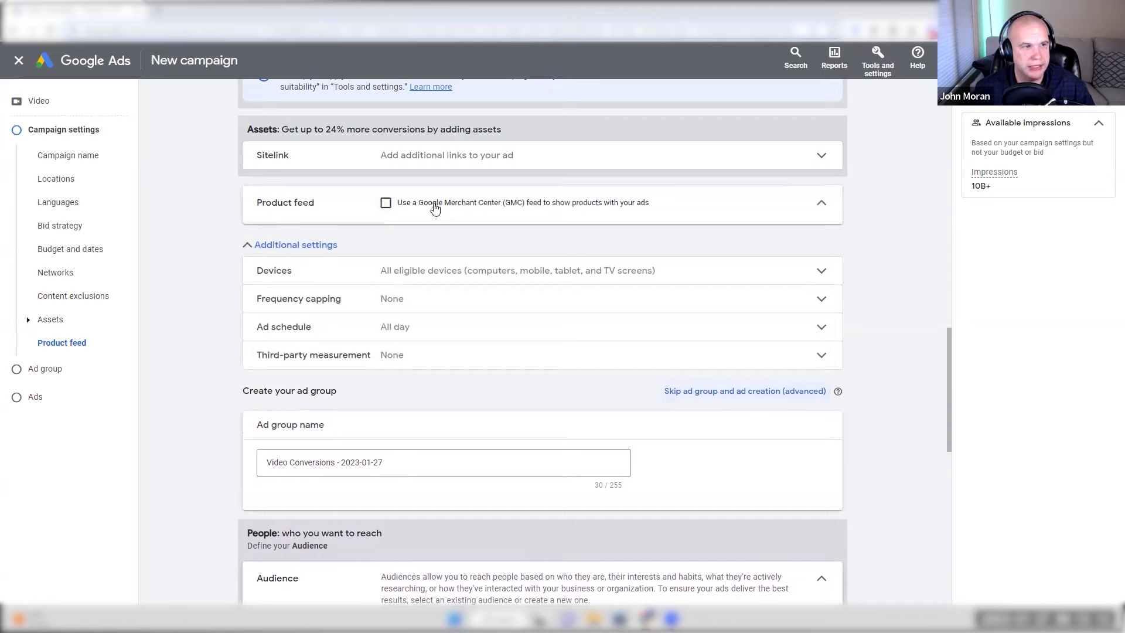
left_click(435, 204)
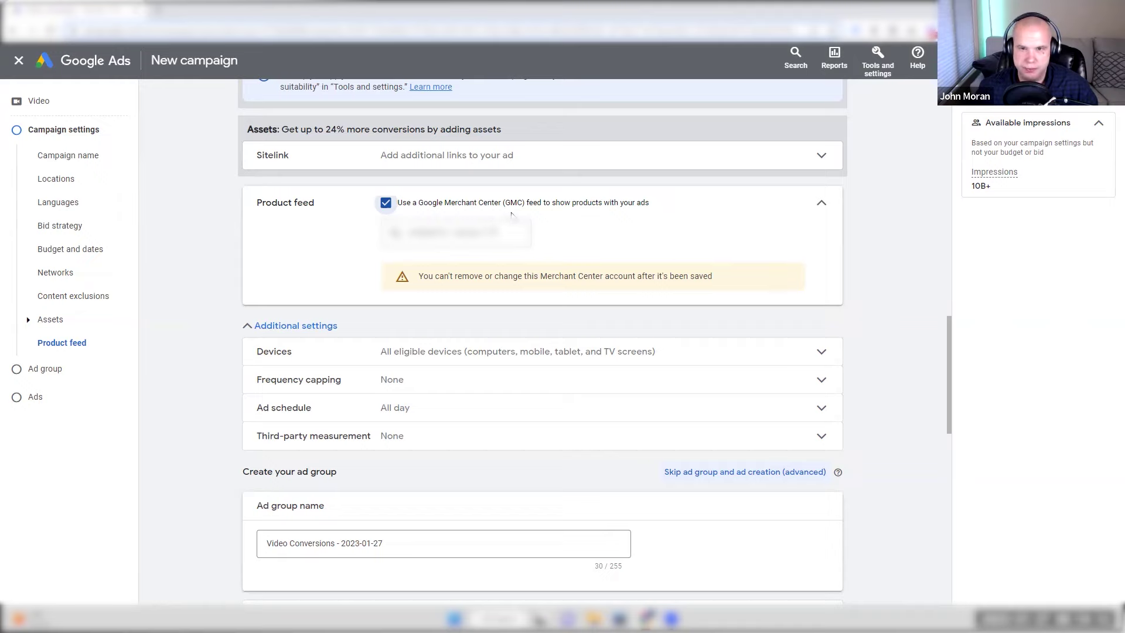
Step: Set specific device targeting for the campaign and exclude TV screens
scroll(505, 255, "down", 1)
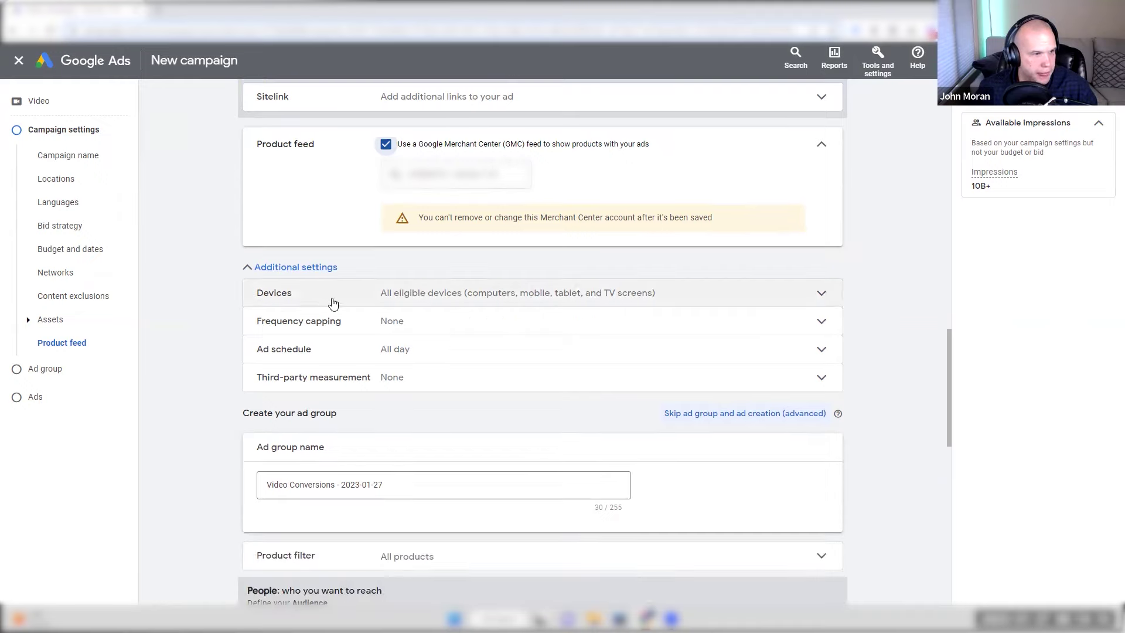
left_click(520, 305)
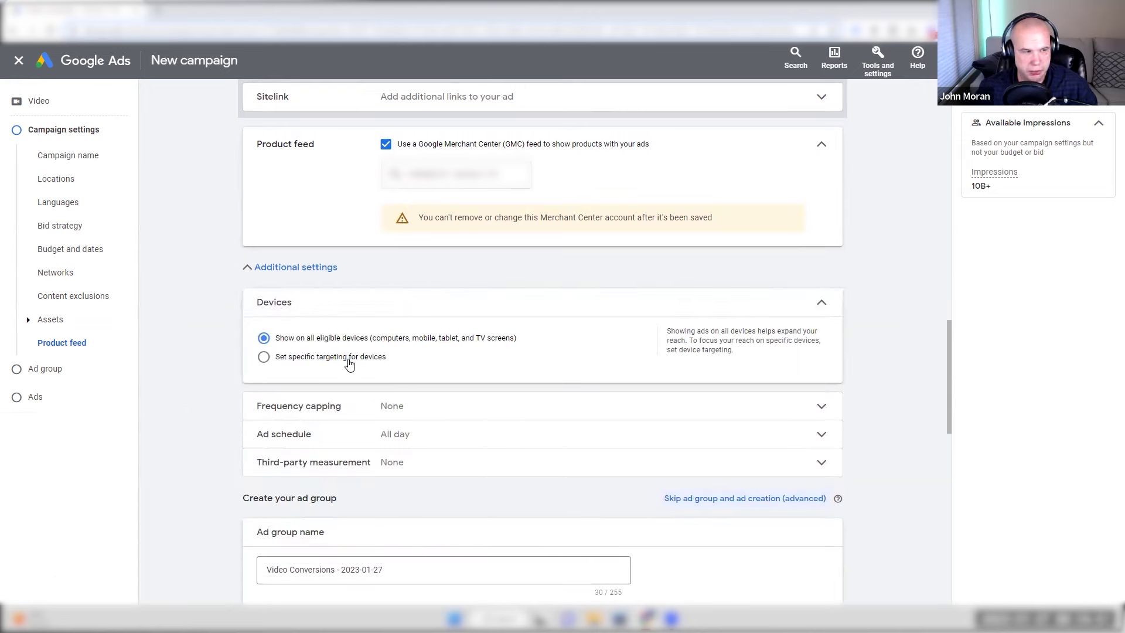
left_click(300, 362)
left_click(309, 444)
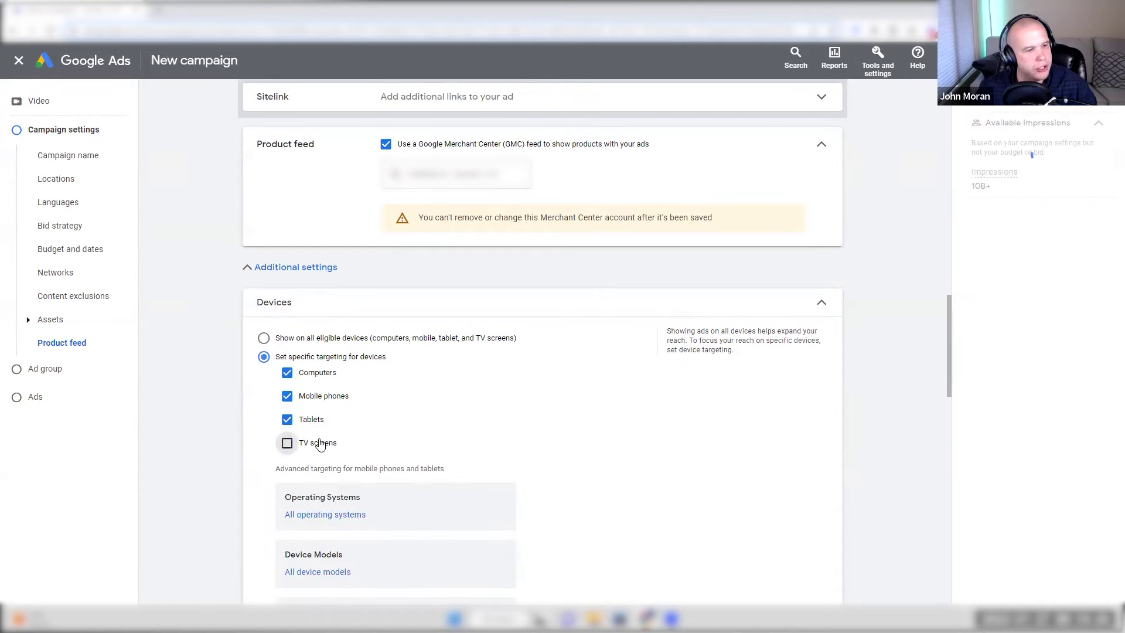
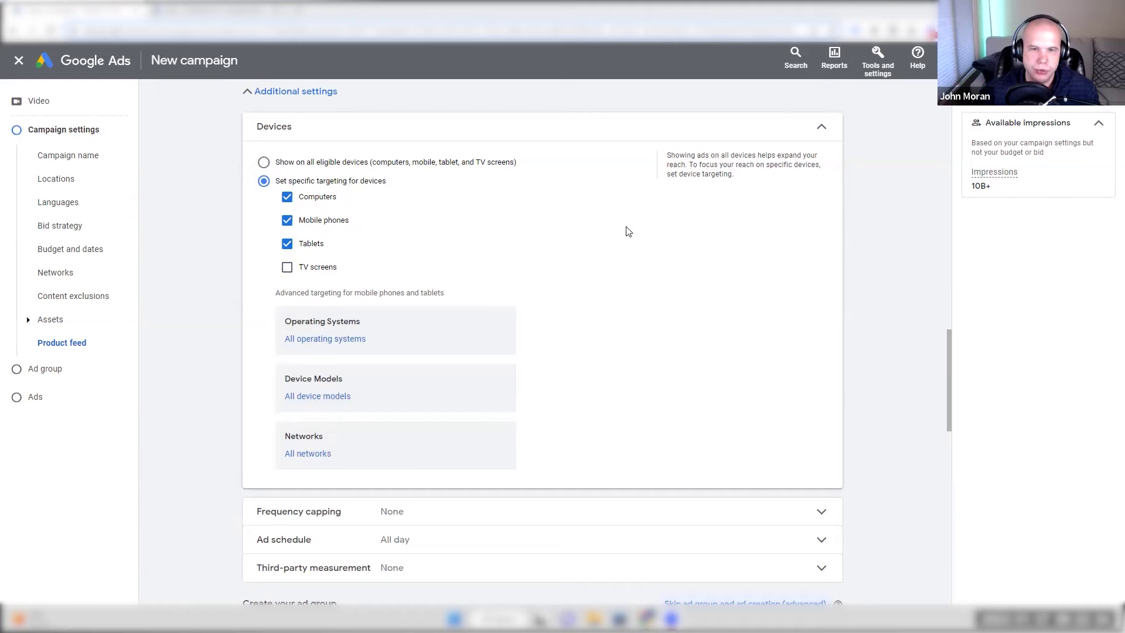
left_click(821, 127)
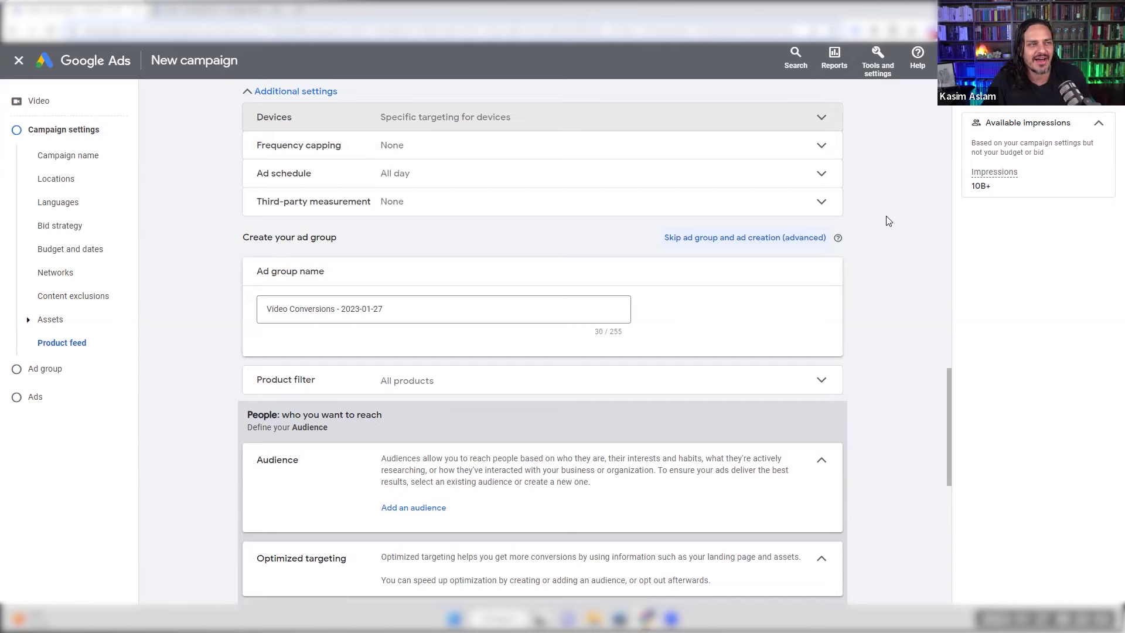
Step: Check the third-party measurement setting for the campaign
scroll(889, 221, "down", 1)
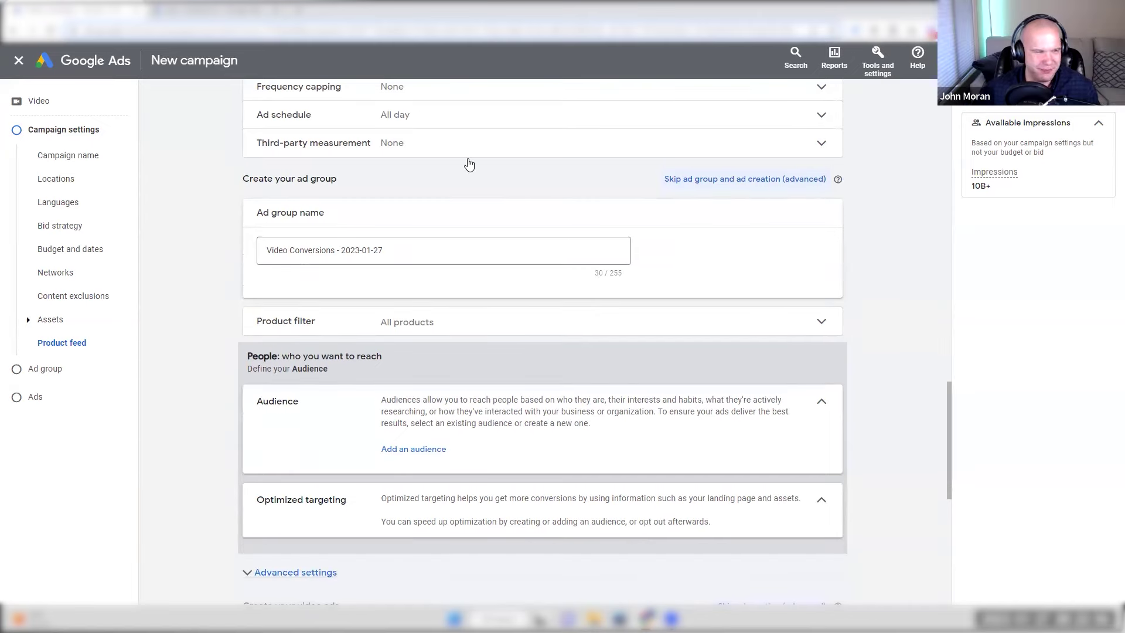
left_click(365, 153)
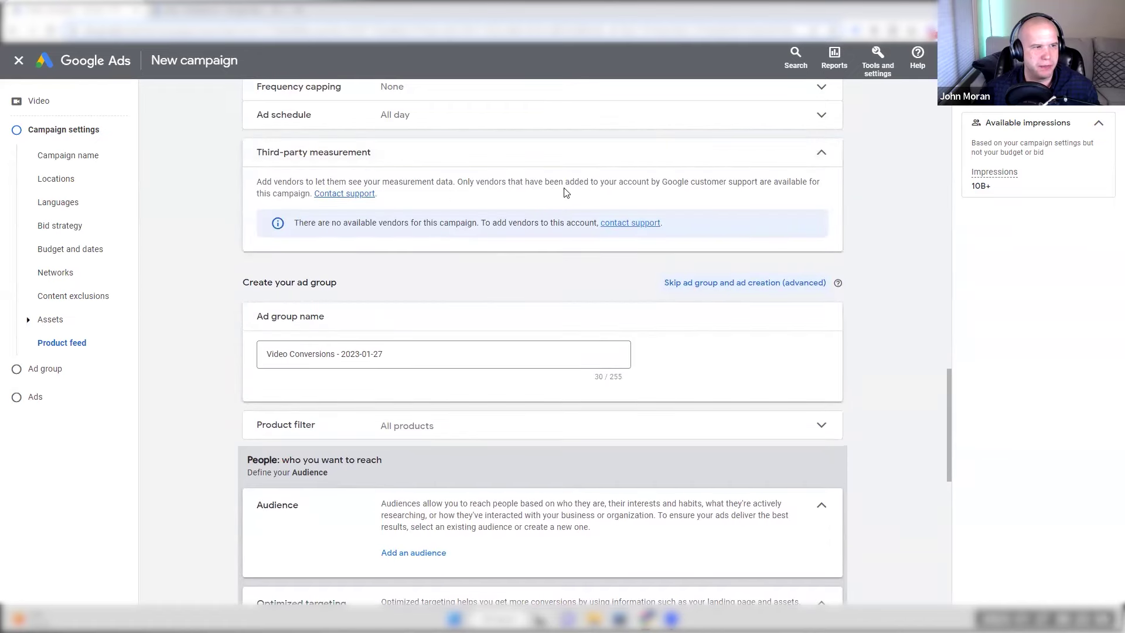
left_click(822, 153)
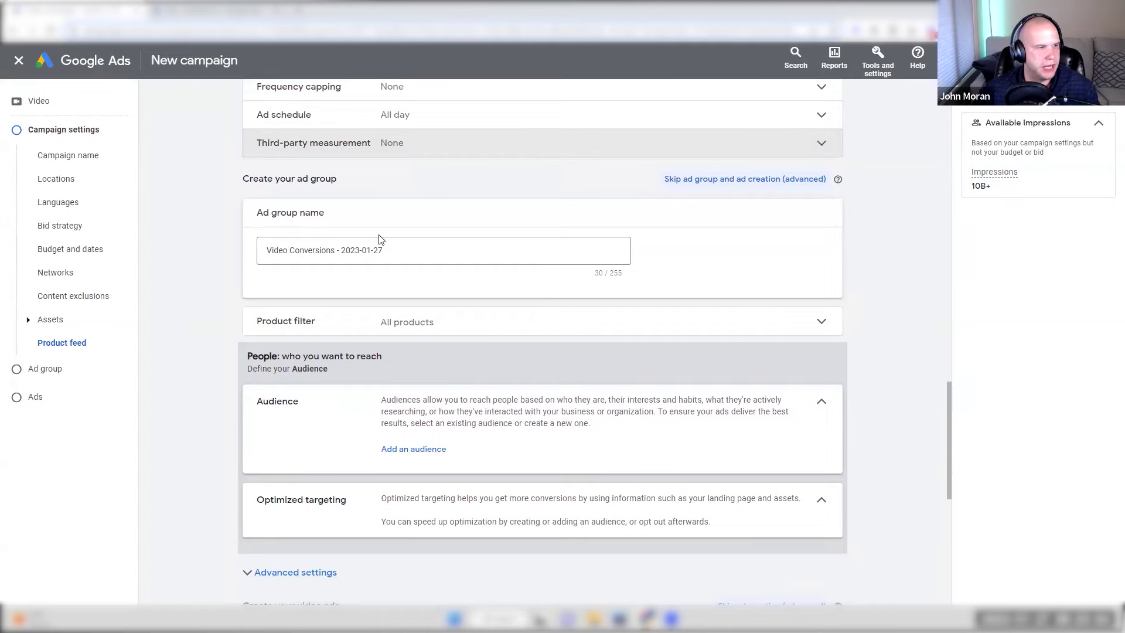
Step: Check the Specific products option in the ad group's product filter and set the filter back to All products
triple_click(390, 251)
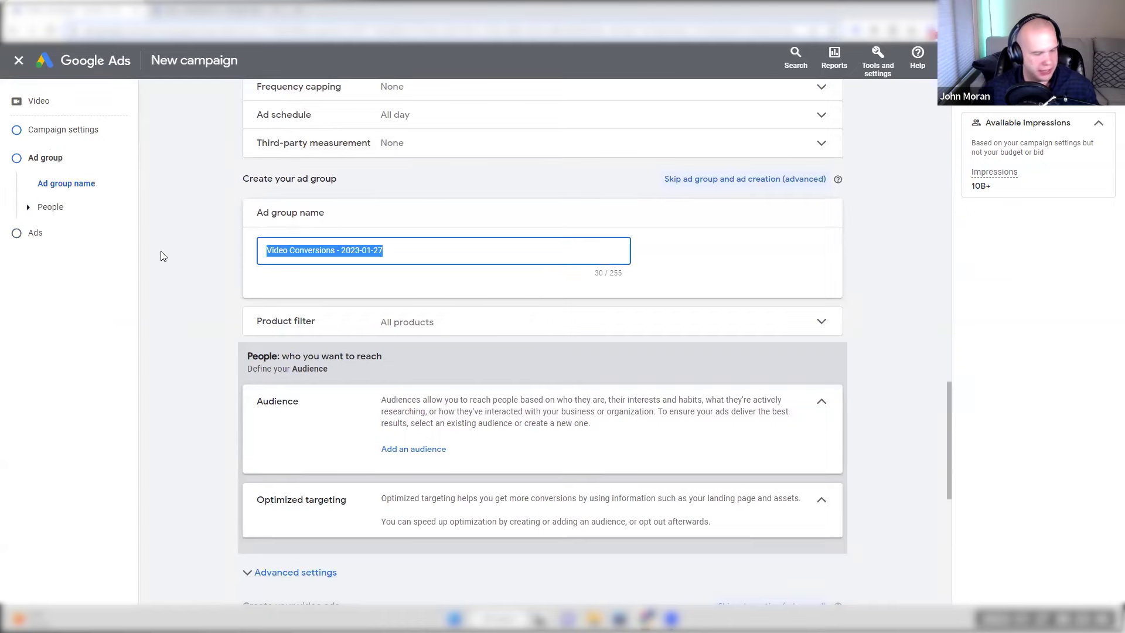
left_click(912, 264)
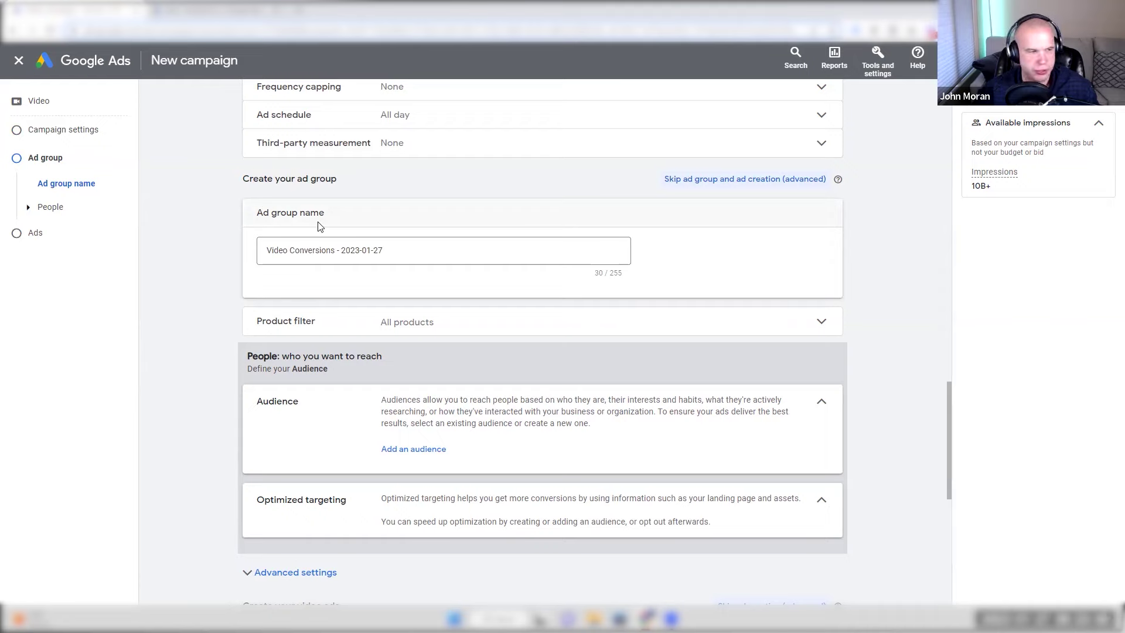
scroll(398, 246, "down", 1)
left_click(435, 267)
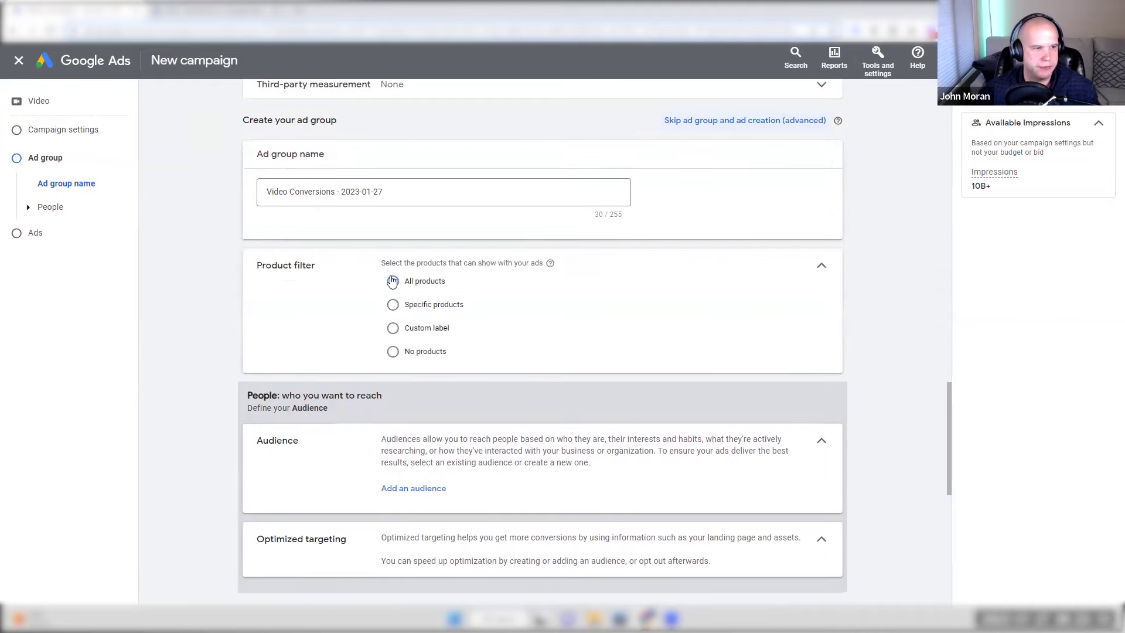
left_click(430, 307)
left_click_drag(419, 379, 530, 382)
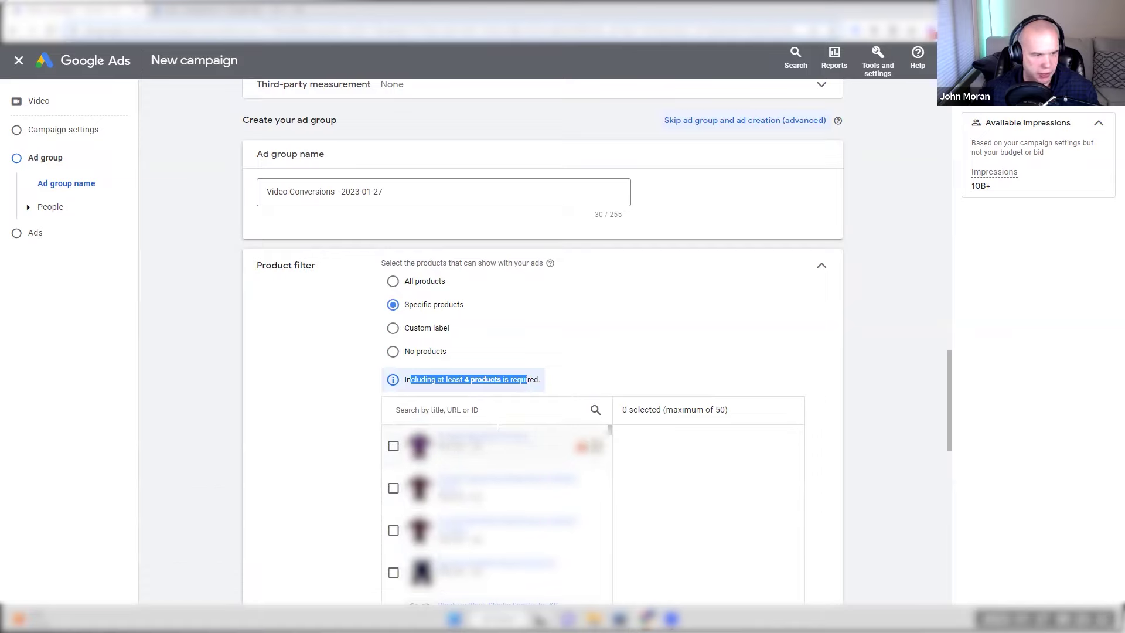
left_click(554, 333)
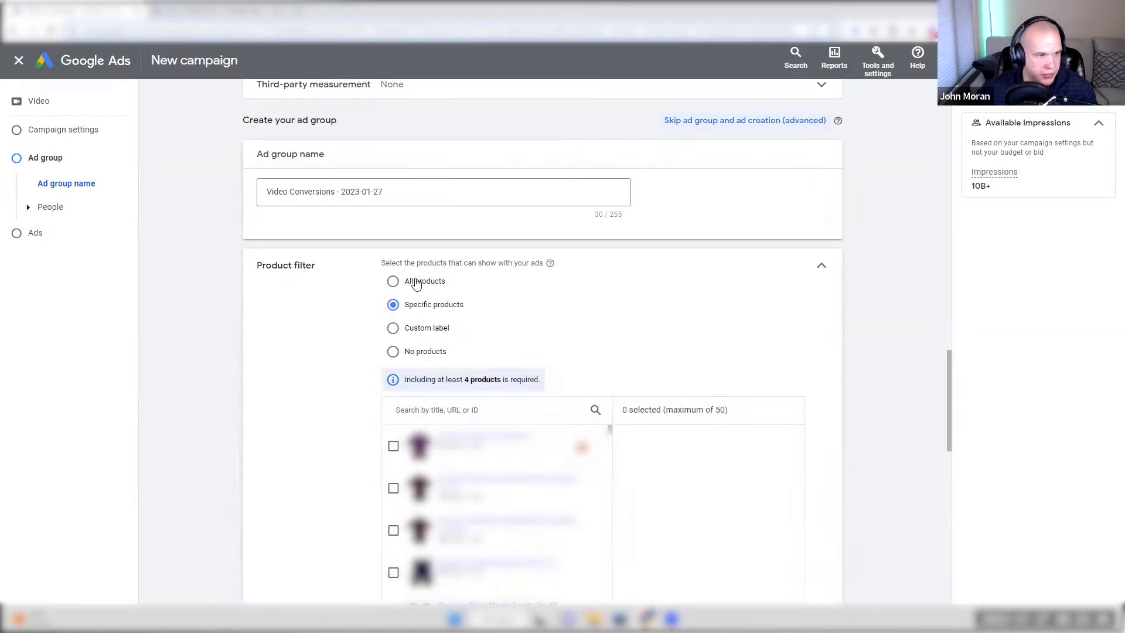
left_click(416, 285)
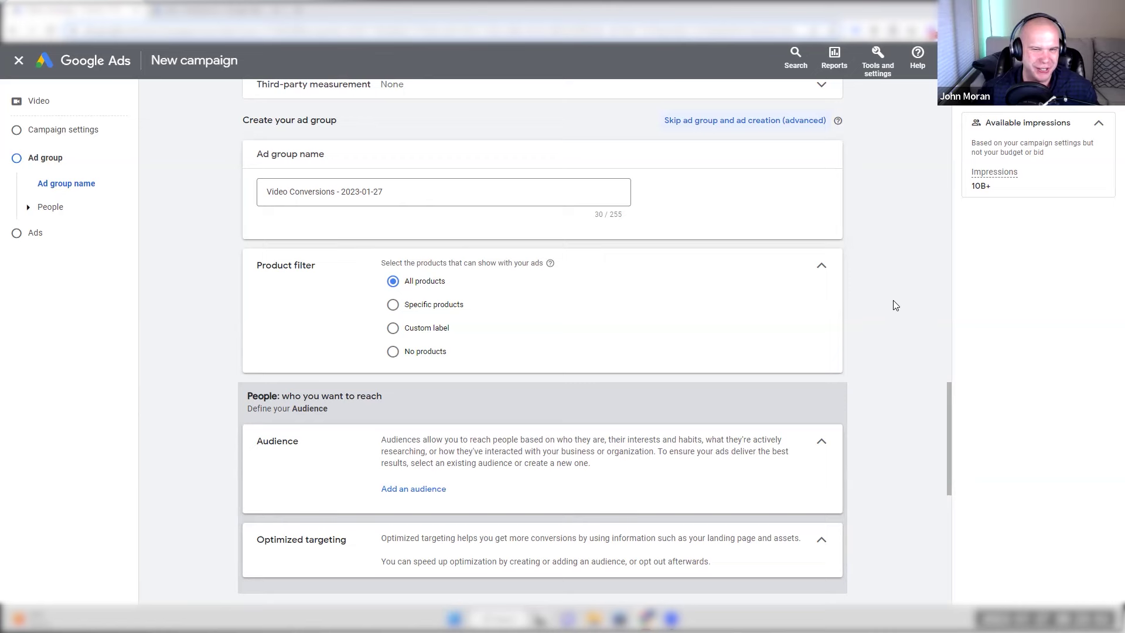
left_click(822, 265)
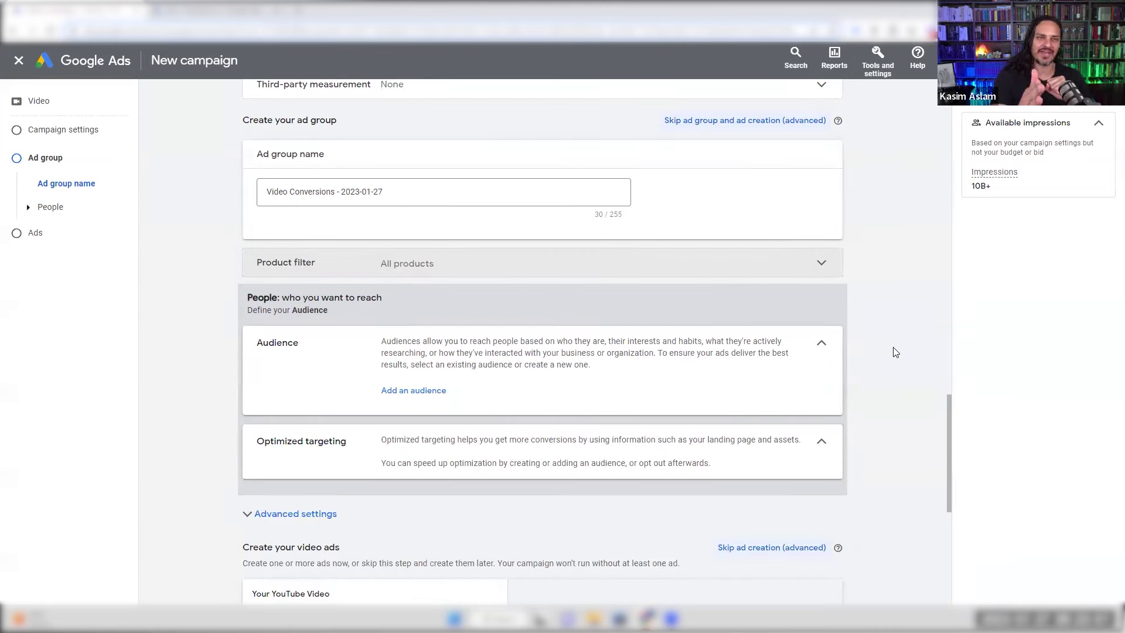
Step: Review the audience and optimized targeting sections and expand the advanced settings to read the content targeting information
scroll(895, 350, "down", 1)
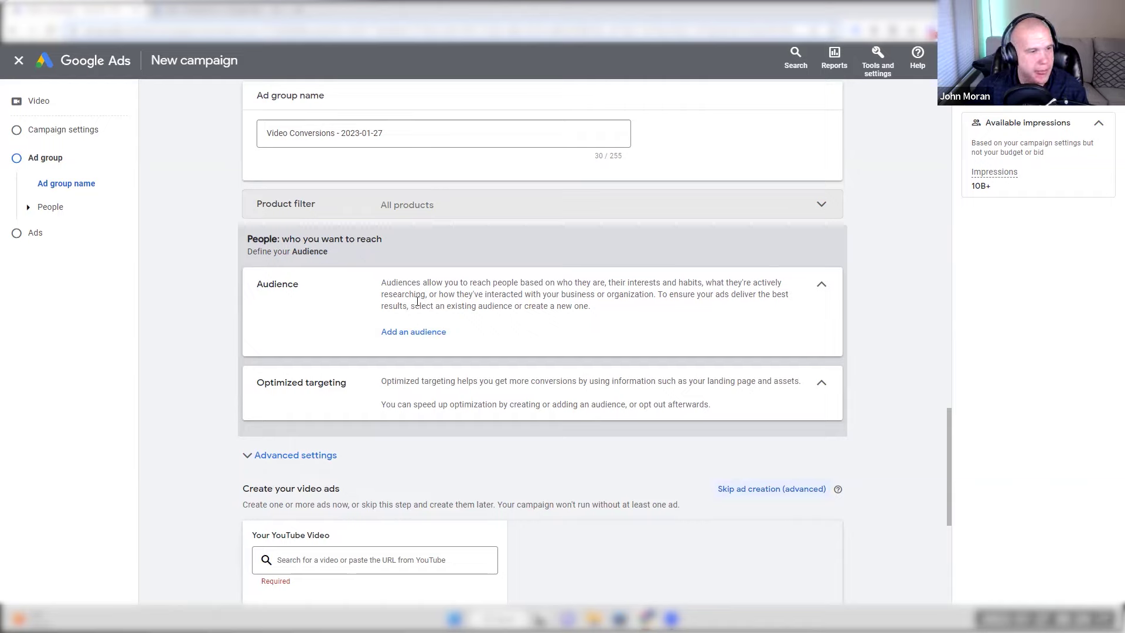
scroll(416, 340, "down", 1)
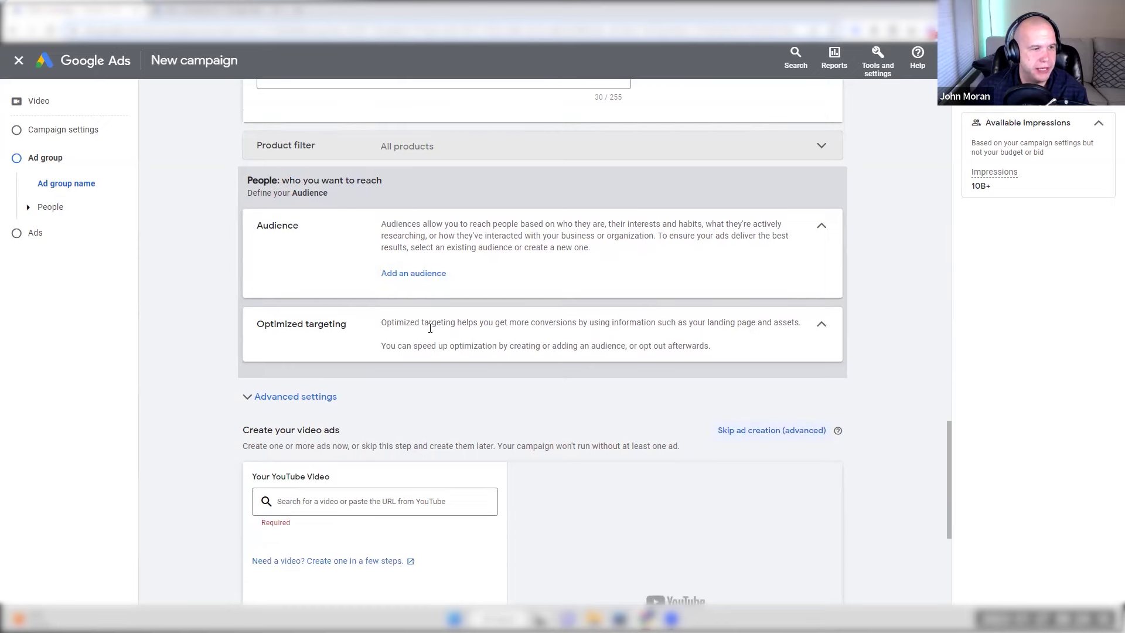
left_click(347, 395)
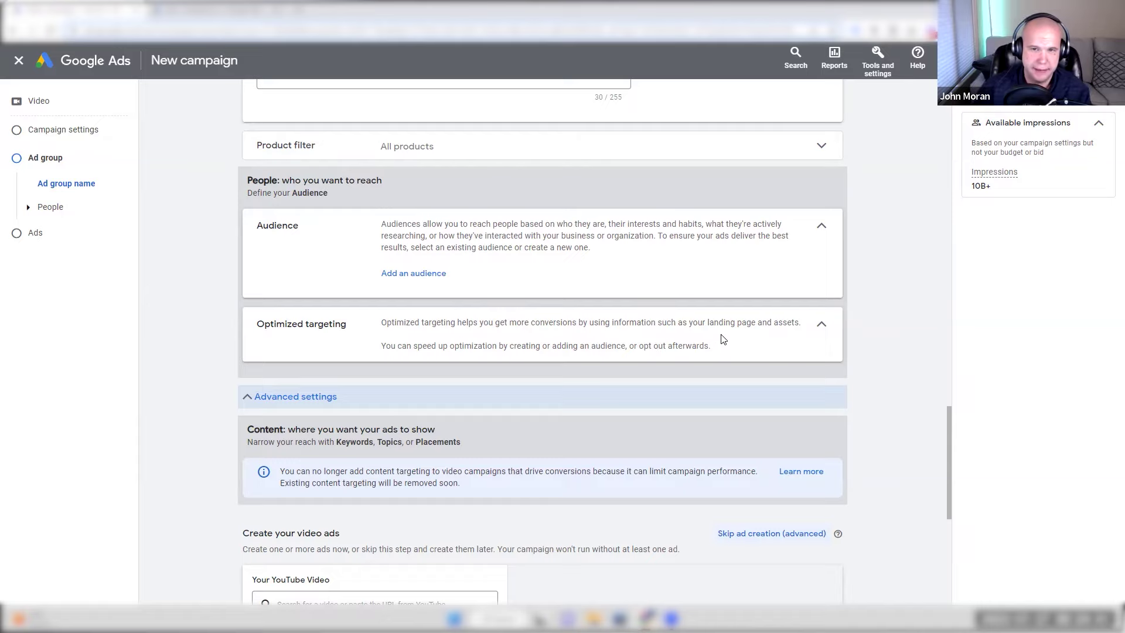
scroll(721, 338, "down", 3)
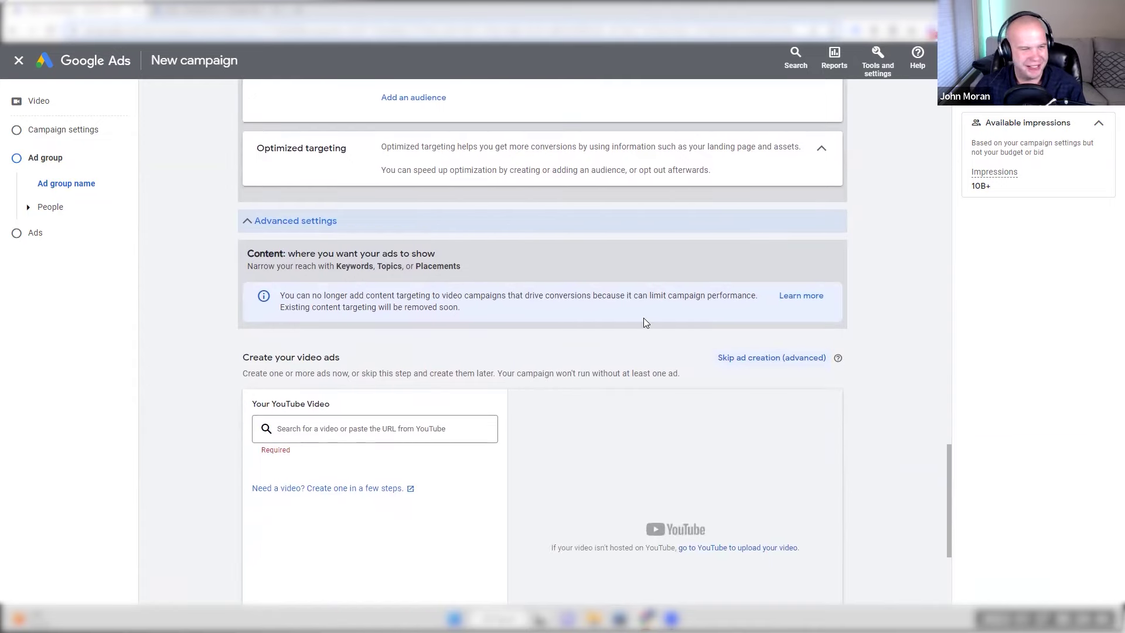
scroll(643, 320, "down", 3)
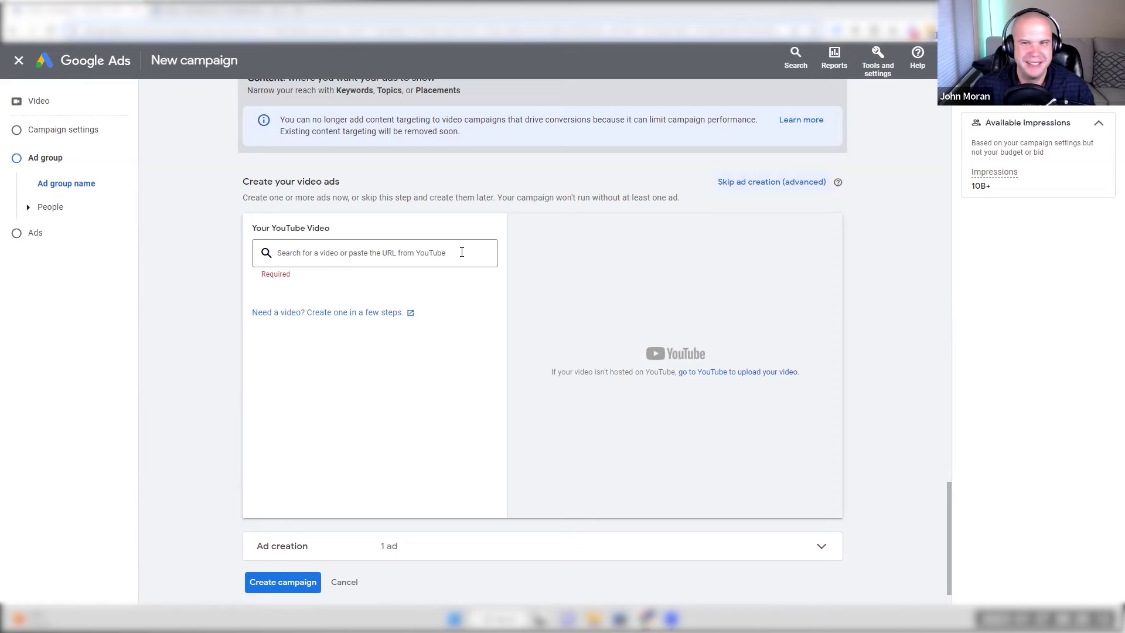
left_click(361, 253)
type("https://www.youtube.com/watch?v=7twVbanoDzA")
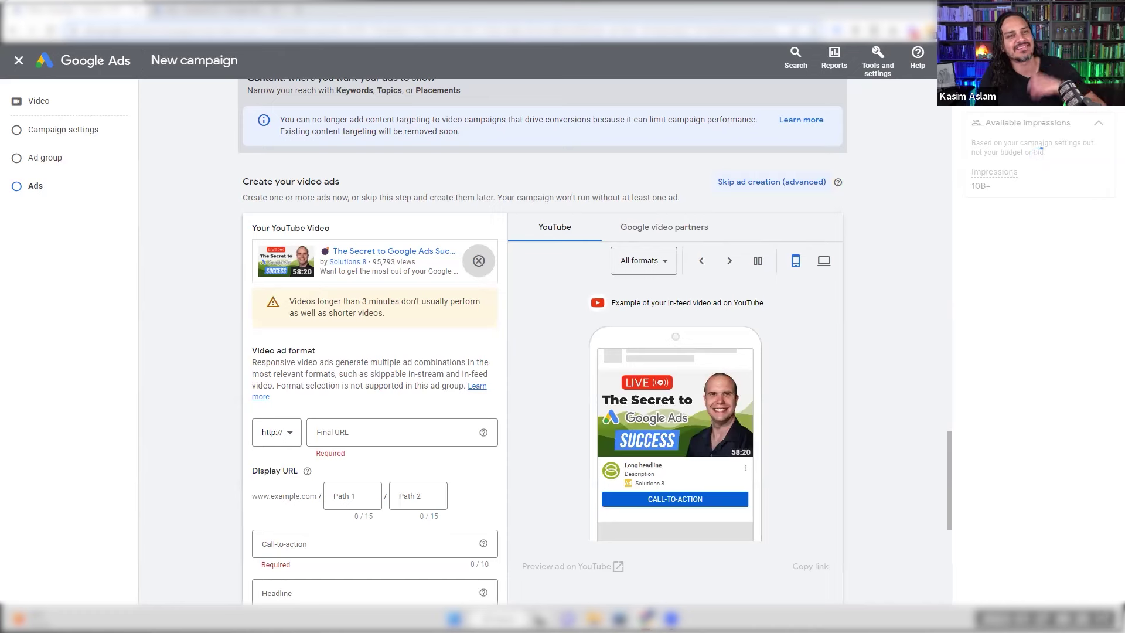
Step: Review the video ad's required fields and read the advice on video length below the chosen video
scroll(545, 304, "down", 2)
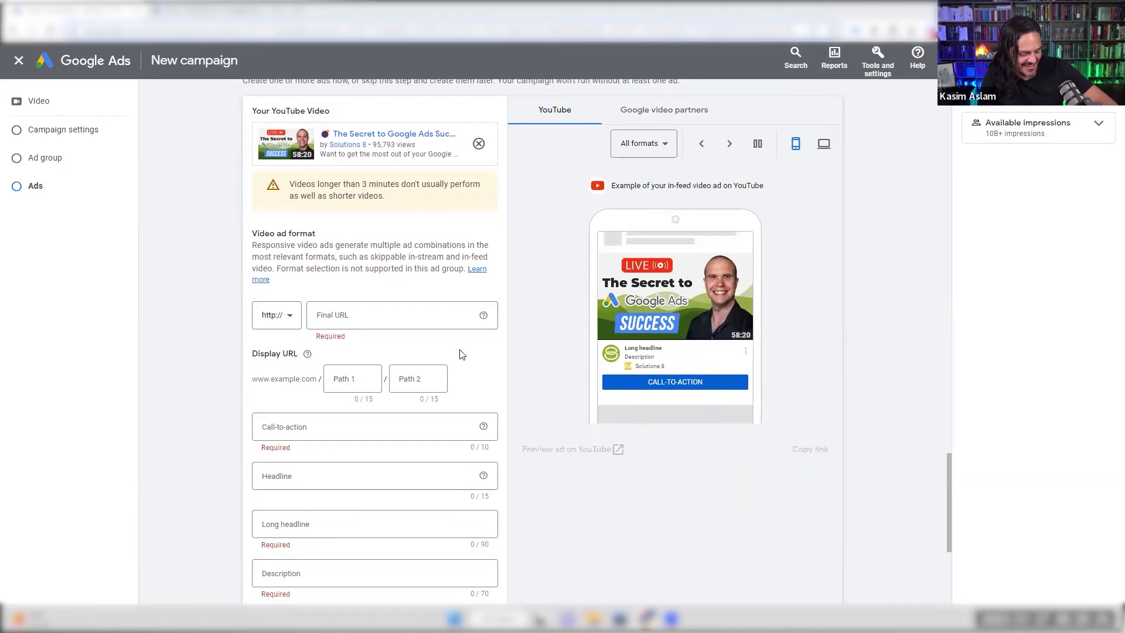
scroll(469, 336, "down", 2)
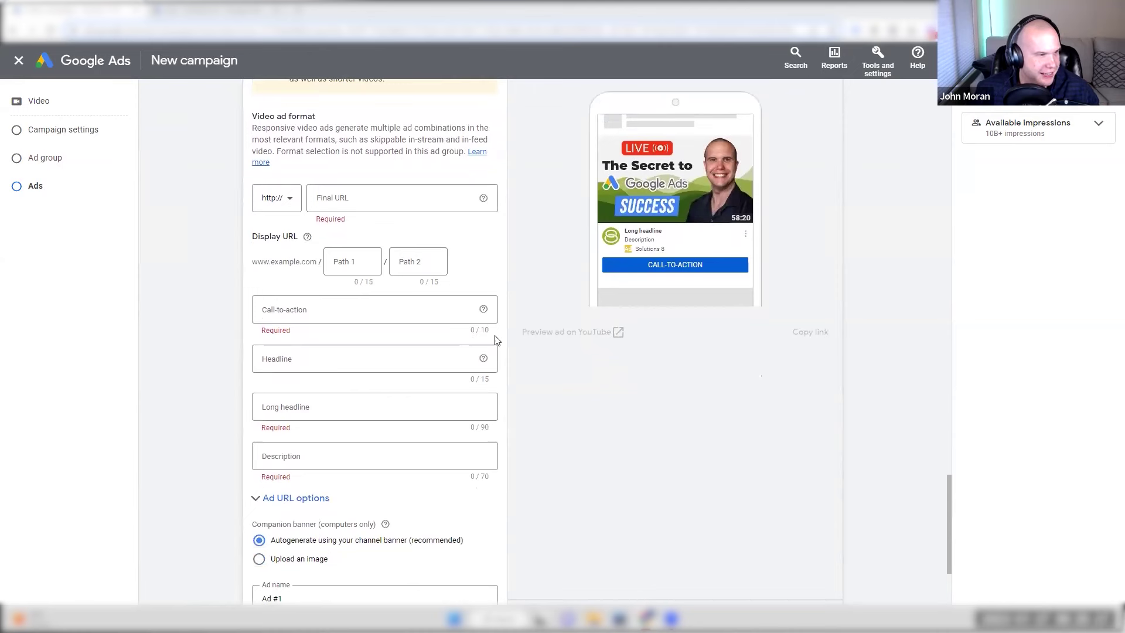
scroll(497, 344, "up", 2)
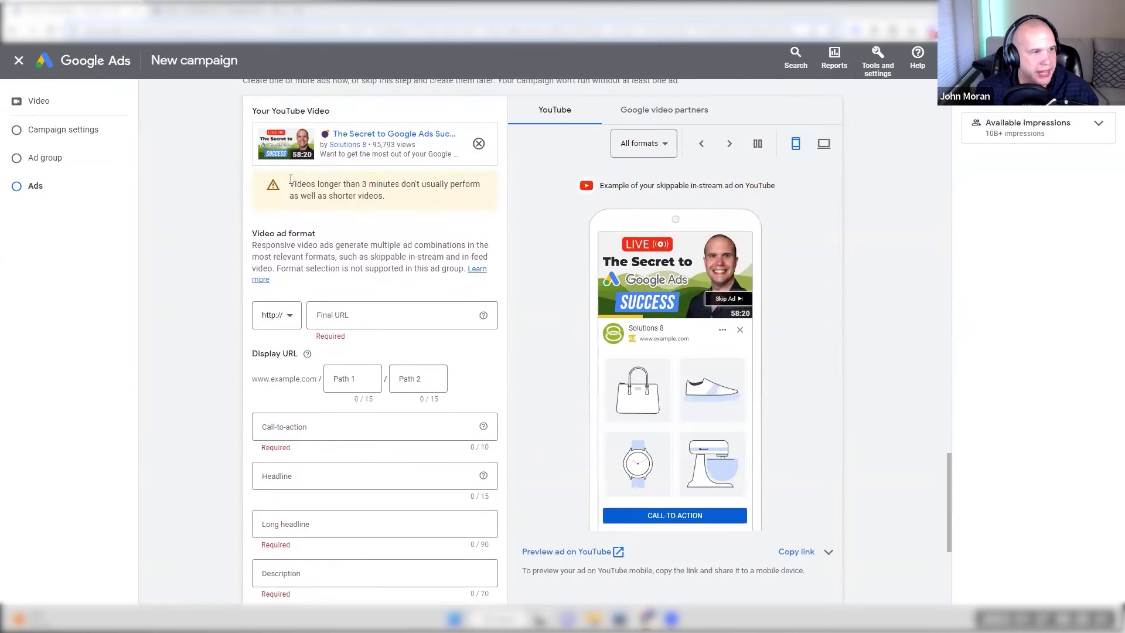
left_click_drag(290, 183, 385, 196)
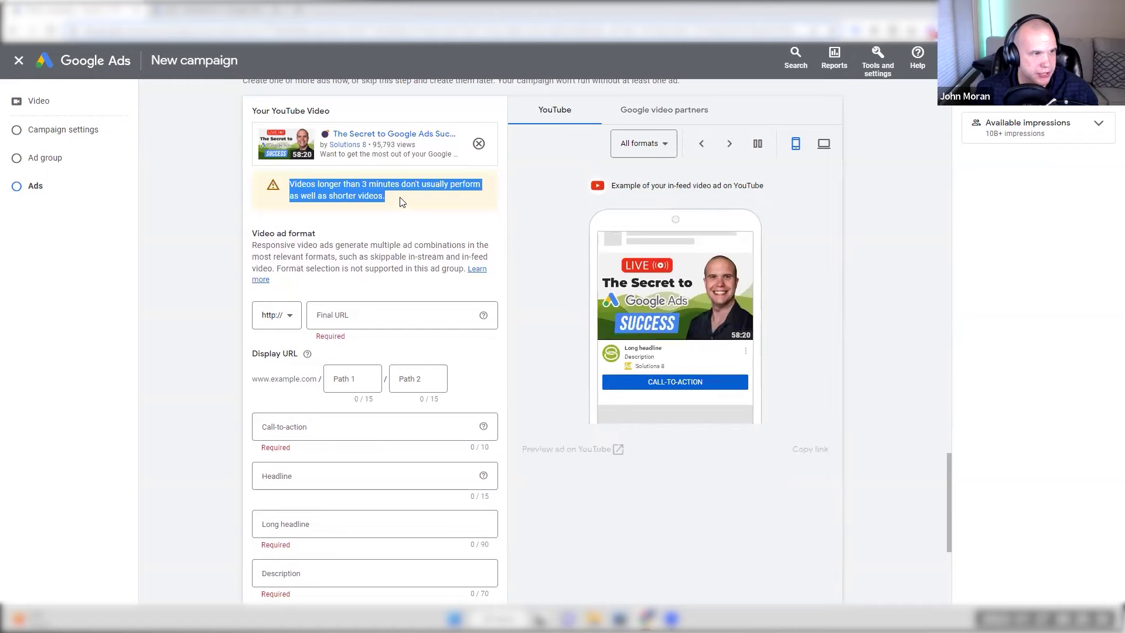
left_click_drag(385, 196, 292, 172)
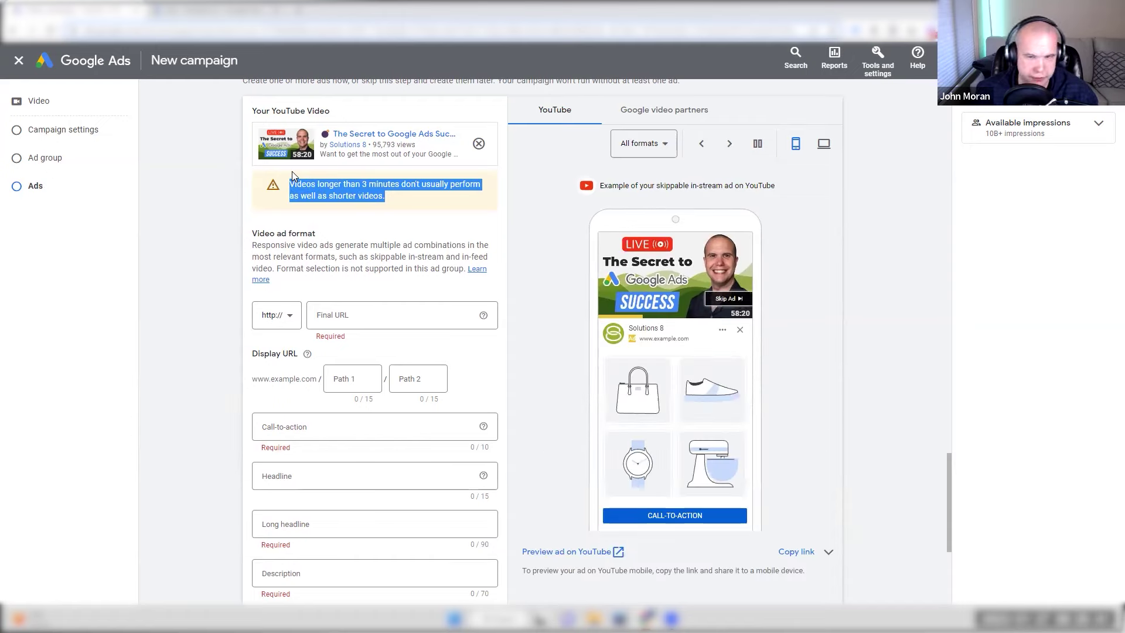
left_click_drag(355, 185, 401, 187)
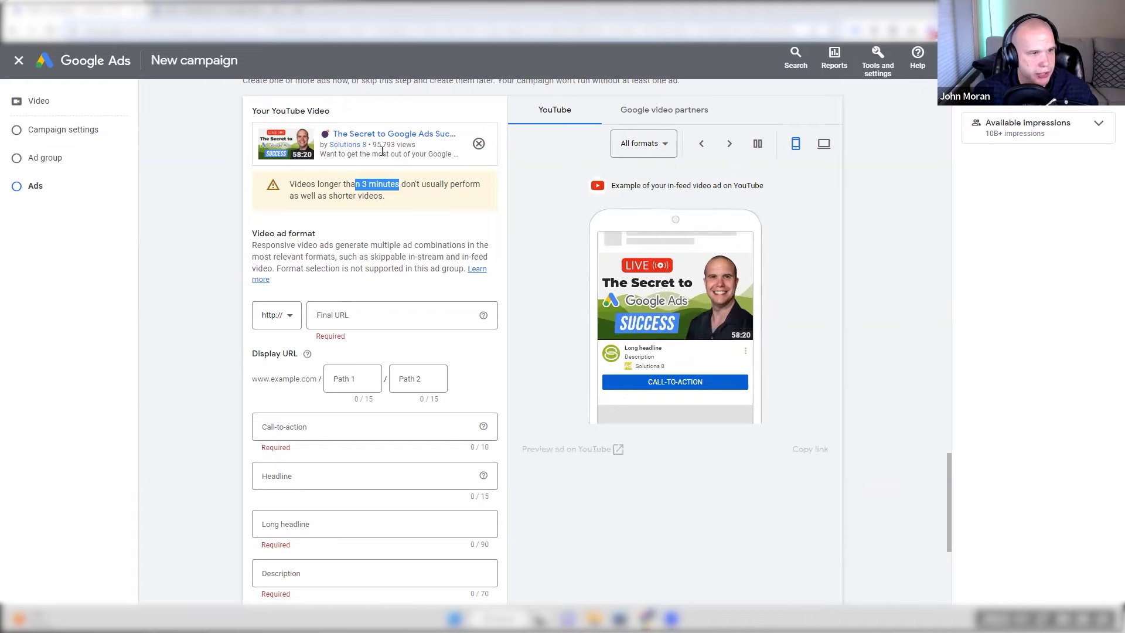
Step: Set the ad's final URL to sol8.com/ without a subpage path
left_click(348, 314)
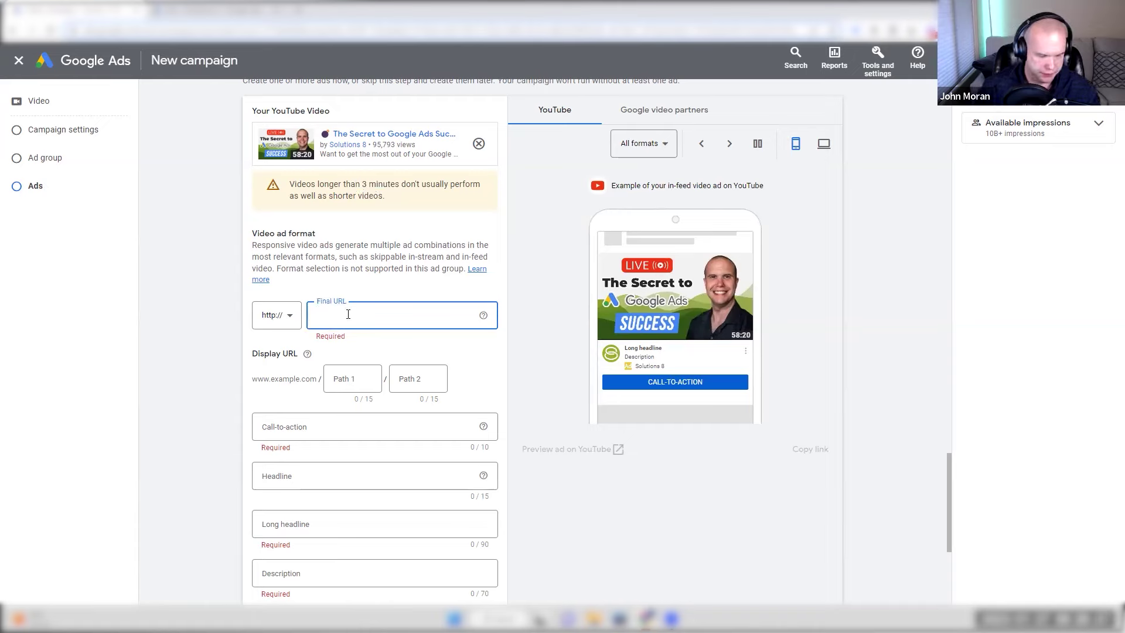
type("sol8.com")
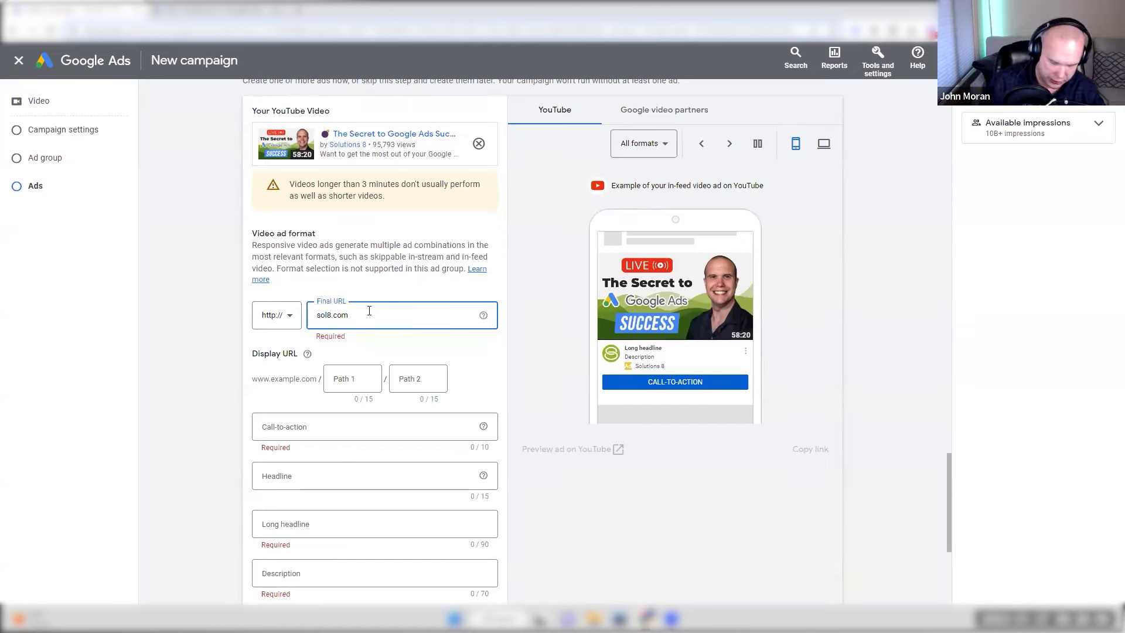
type("/leather-c")
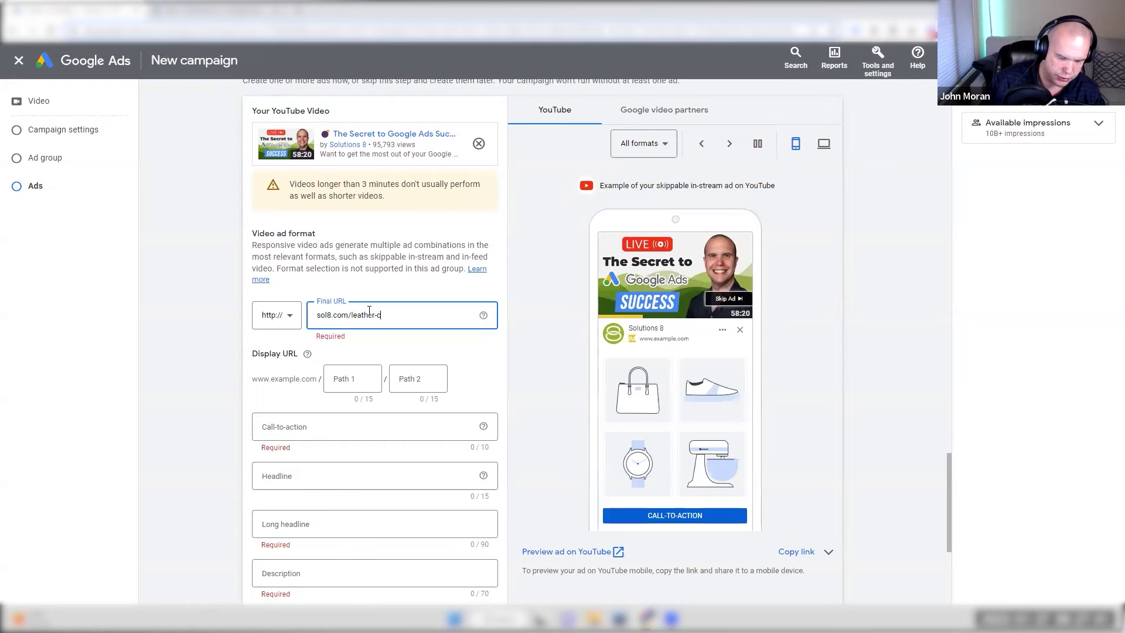
type("ouches")
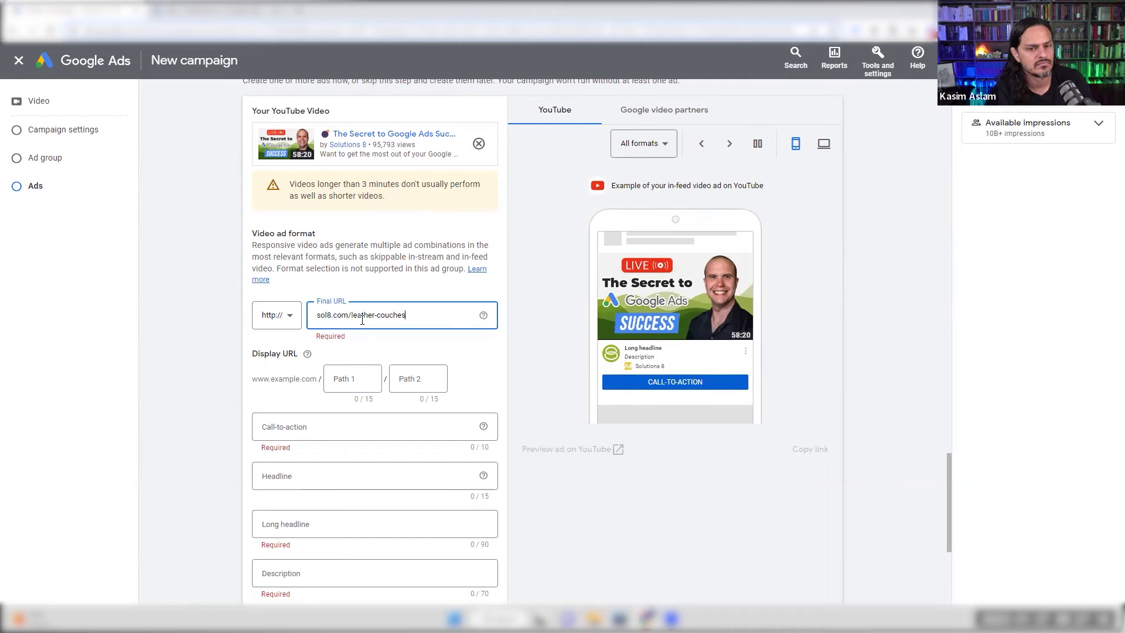
left_click_drag(413, 314, 353, 303)
key("BackSpace")
Step: Set the display URL paths to couches and leather
left_click(351, 379)
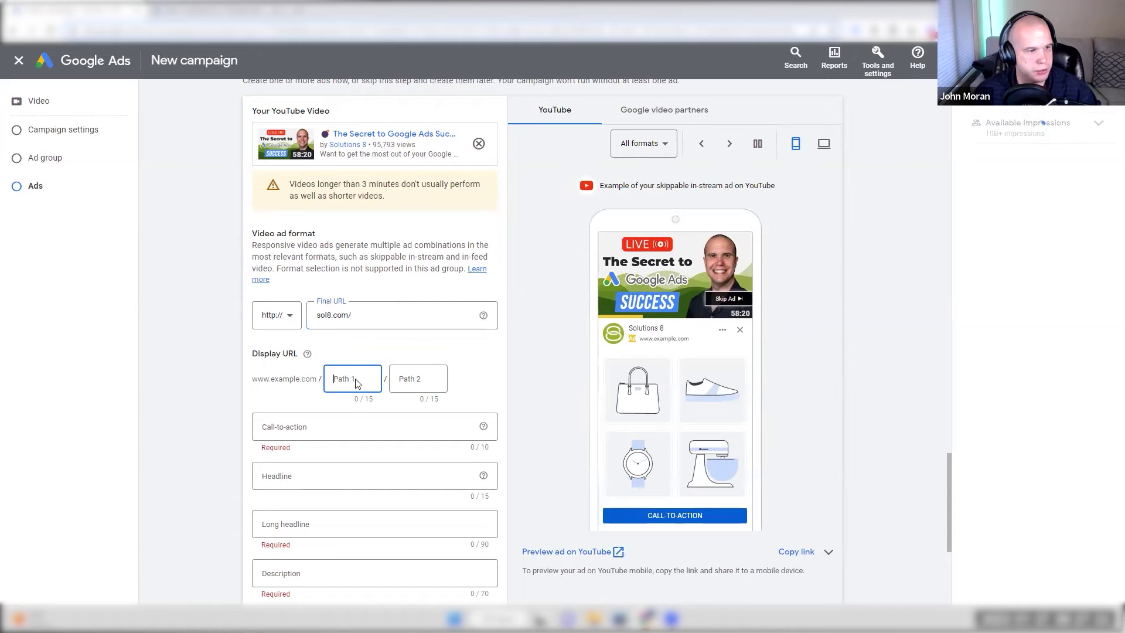
scroll(363, 317, "down", 2)
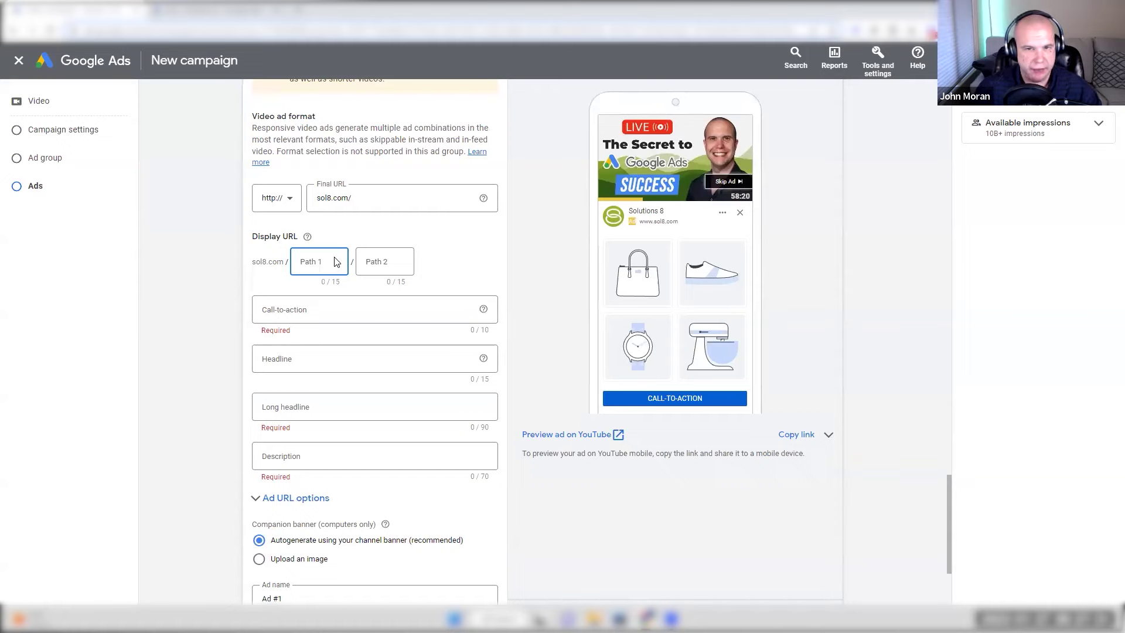
type("couches")
key("Tab")
type("leather")
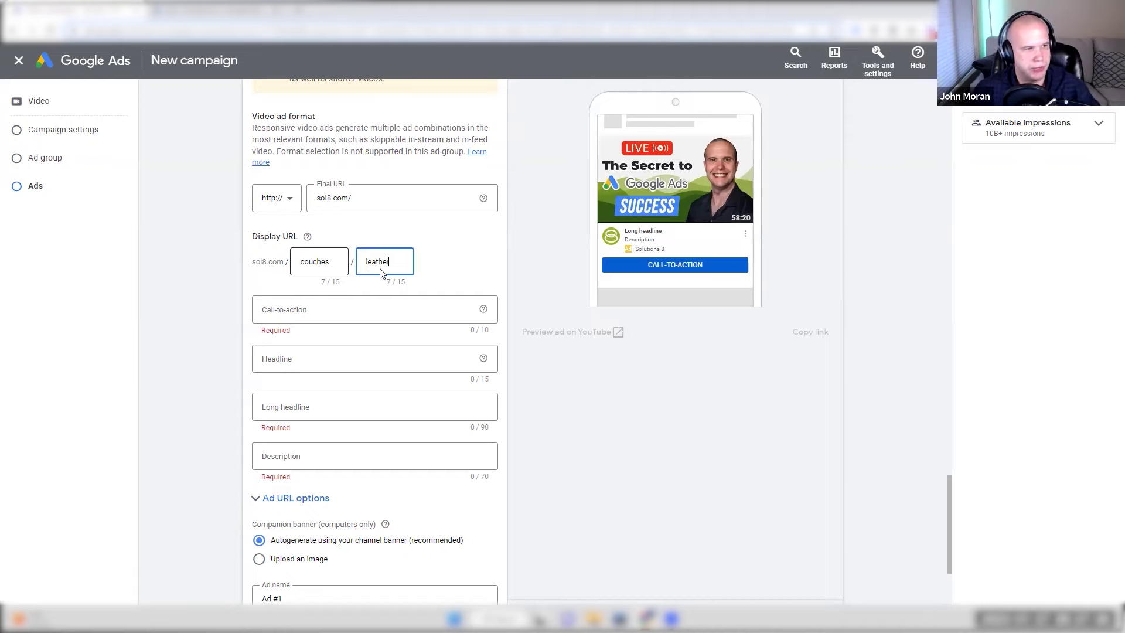
Step: Try Watch now as the ad's call-to-action and clear it again
left_click(406, 304)
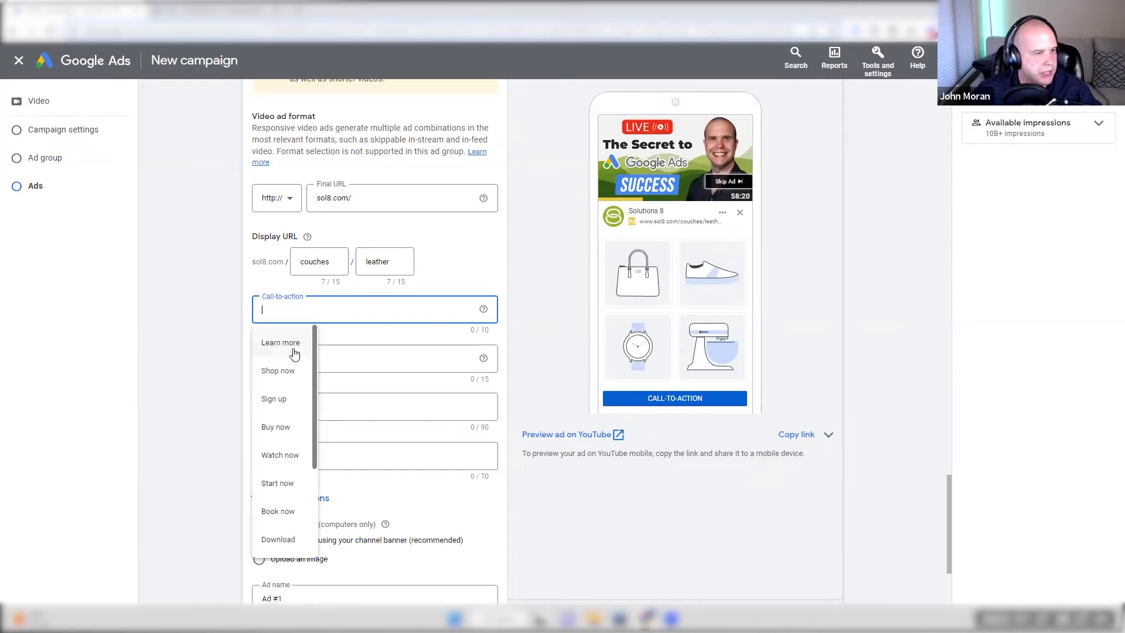
scroll(295, 353, "down", 3)
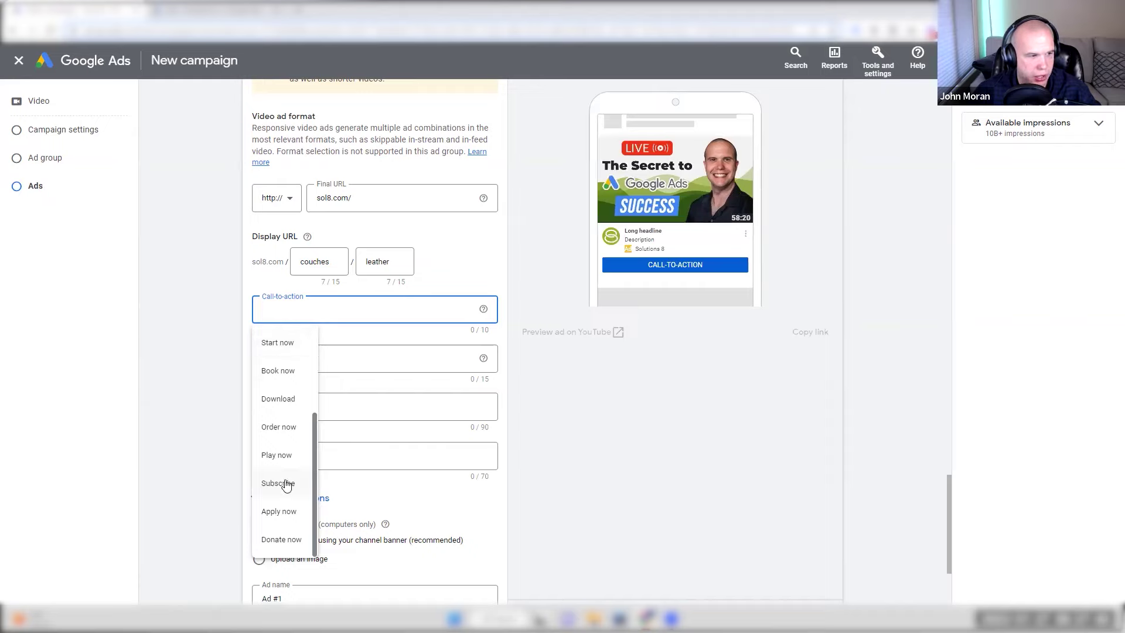
scroll(287, 468, "up", 1)
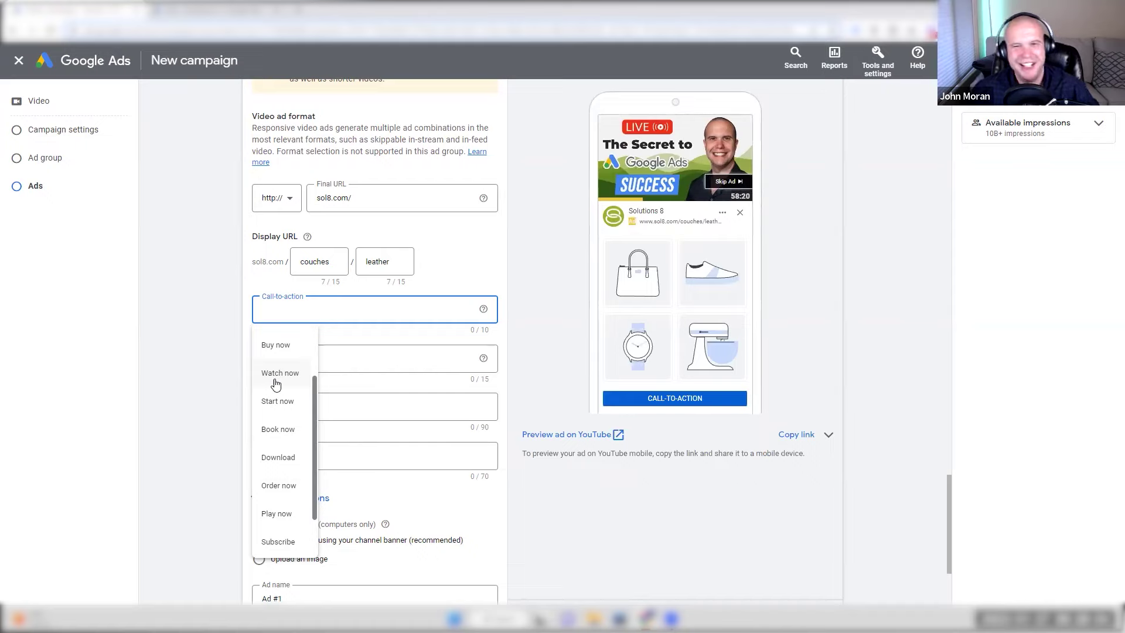
left_click(276, 375)
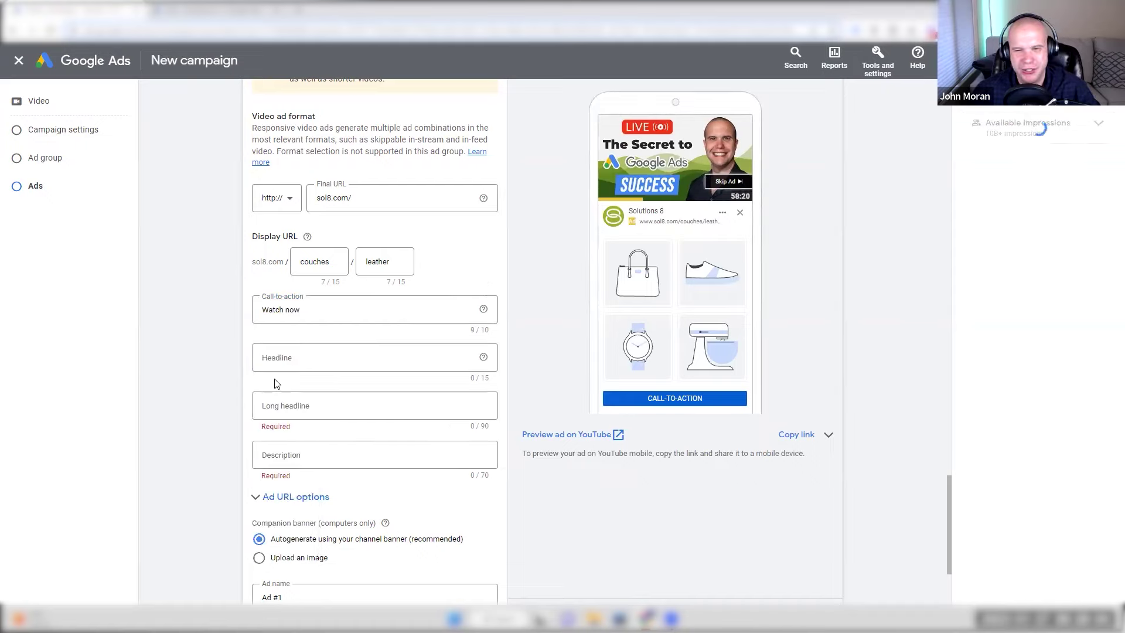
left_click(316, 317)
key("ctrl+a")
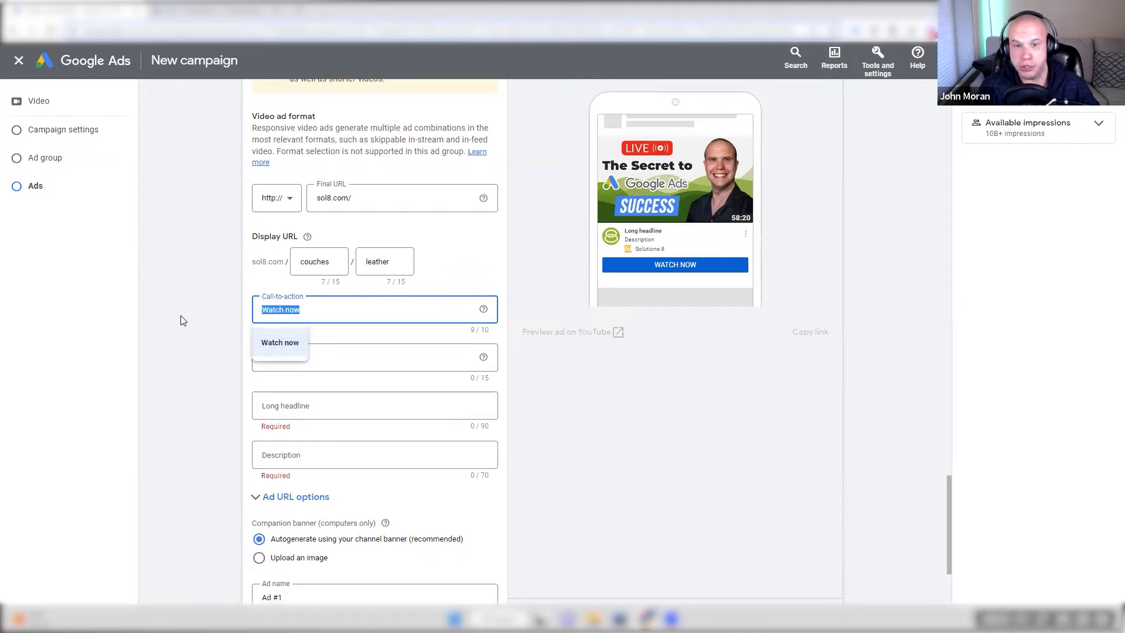
key("BackSpace")
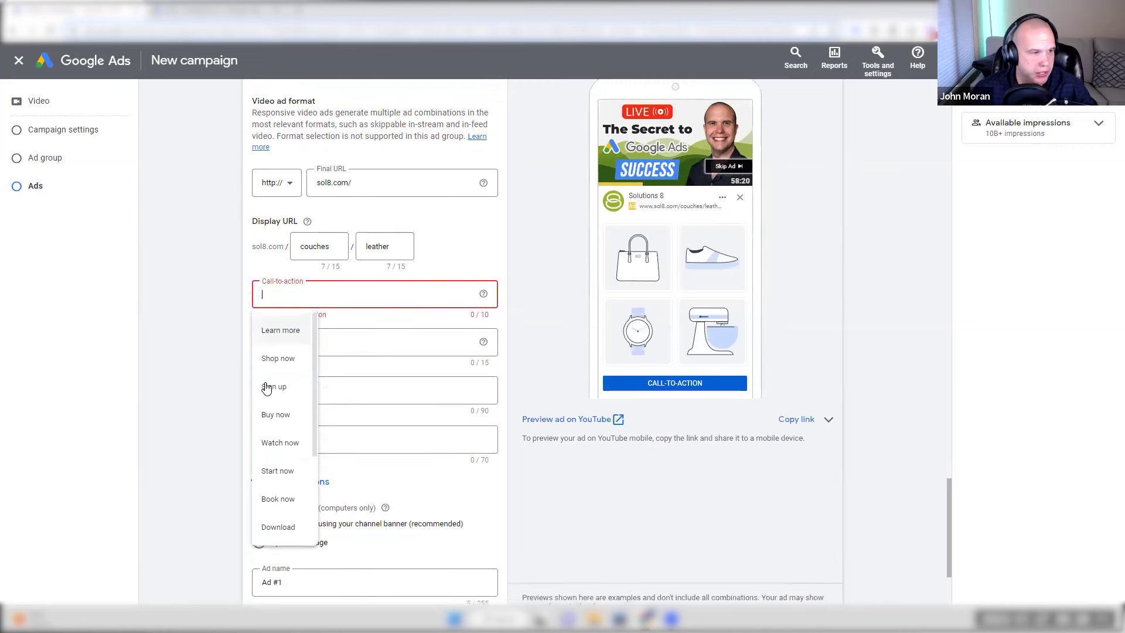
Step: Set the ad's call-to-action to Order now and choose the suggested headline Google Ads
scroll(265, 389, "down", 5)
scroll(251, 342, "up", 3)
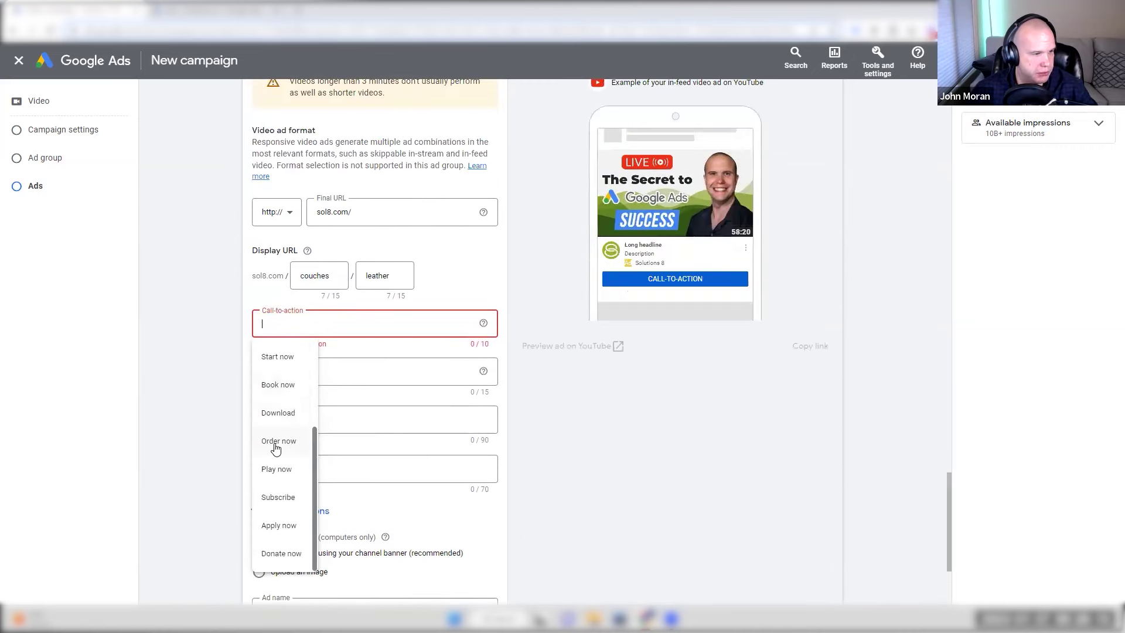
left_click(276, 444)
left_click(292, 372)
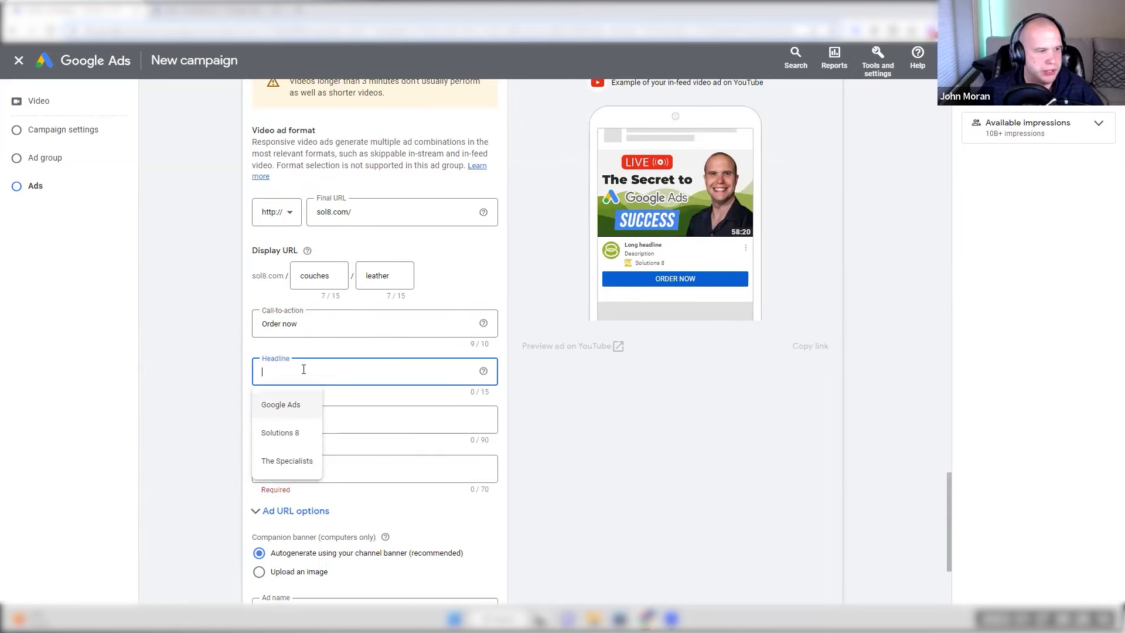
left_click(291, 404)
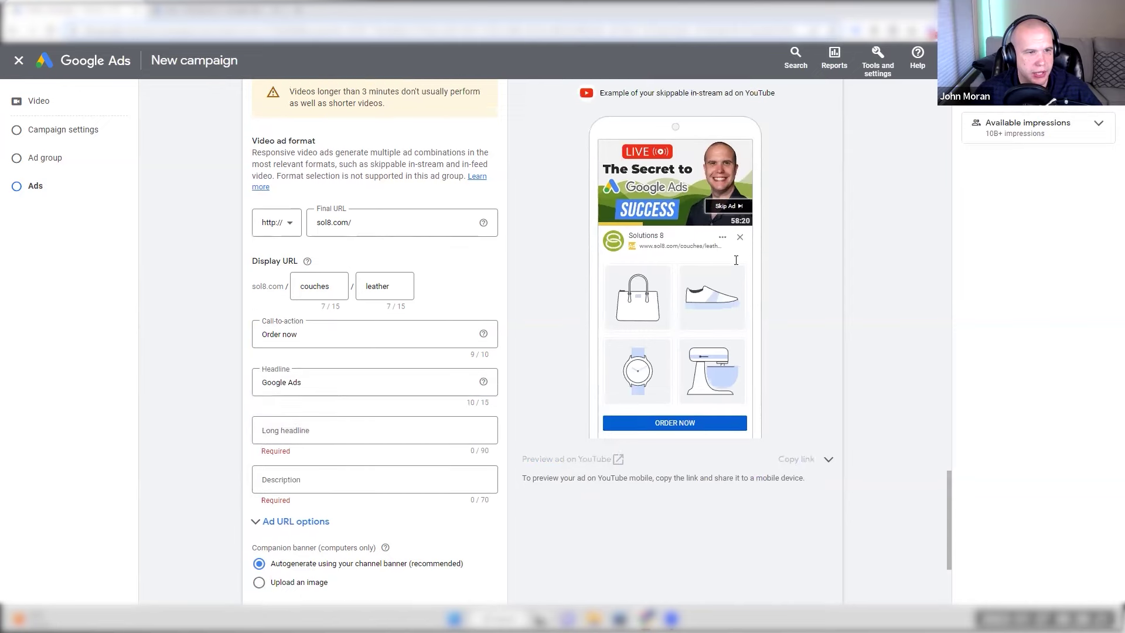
Step: Compare the ad's skippable in-stream and in-feed mobile previews, and filter the preview to the In-feed video format
scroll(703, 293, "up", 1)
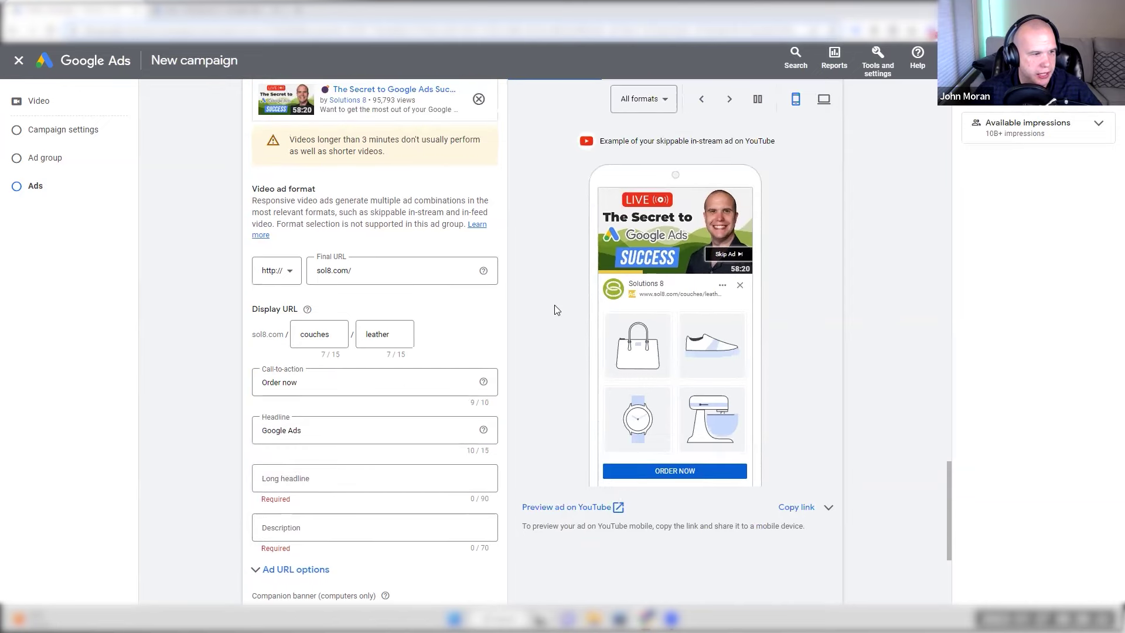
left_click(728, 101)
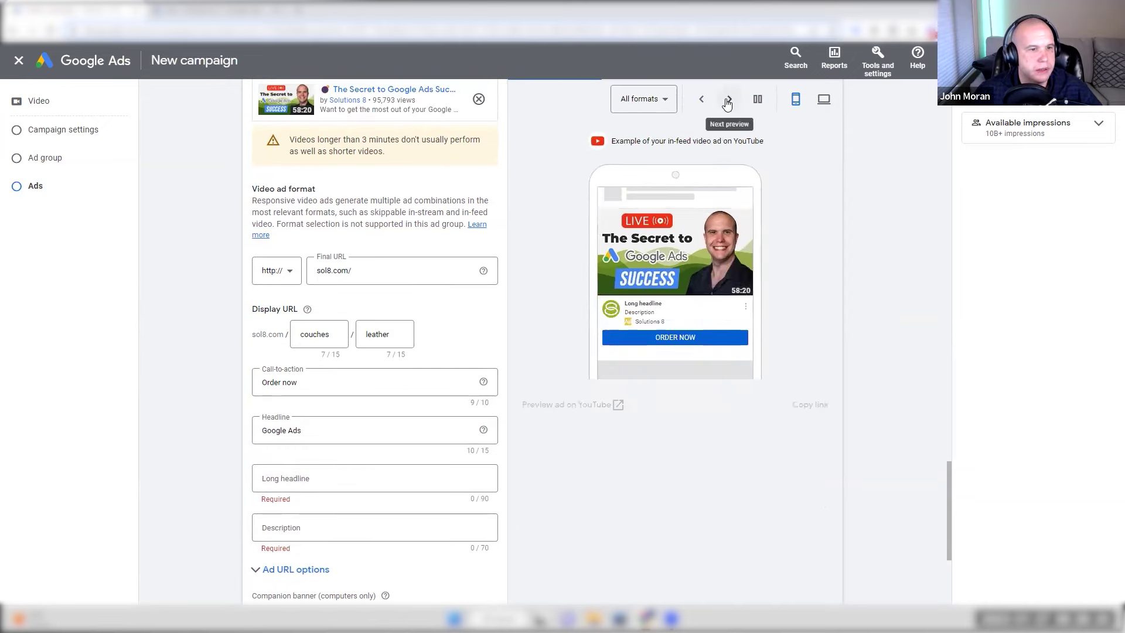
left_click(754, 104)
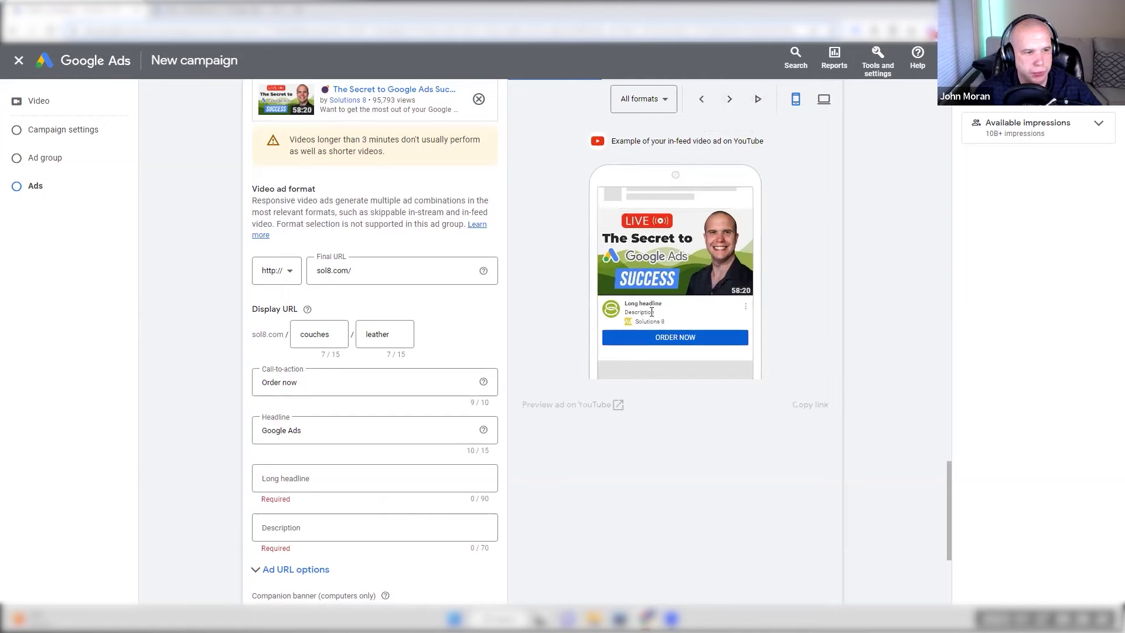
left_click(729, 100)
left_click(729, 100)
left_click(728, 99)
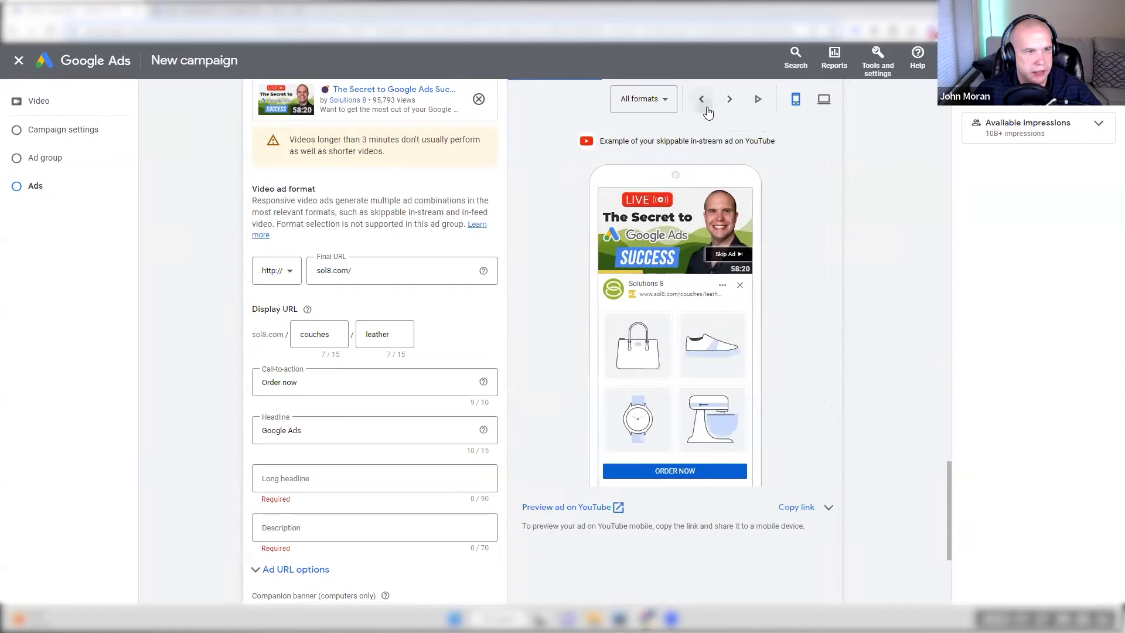
left_click(702, 101)
left_click(667, 100)
left_click(651, 136)
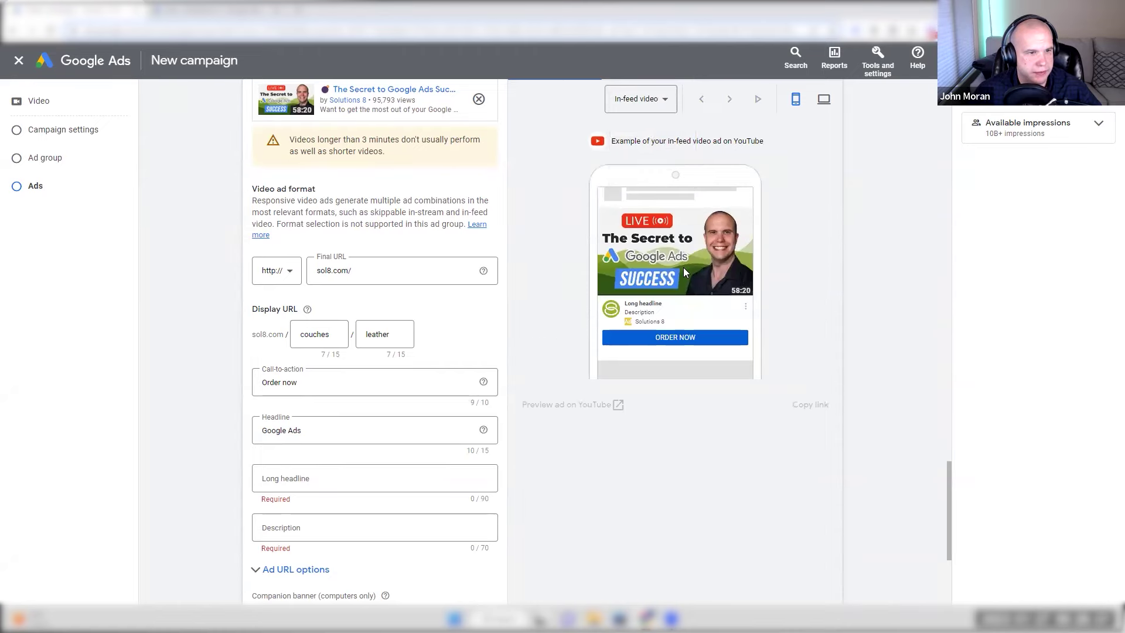
Step: Return the ad preview to all formats and check how the in-feed video ad uses the entered texts
scroll(715, 211, "up", 1)
left_click(638, 159)
left_click(673, 167)
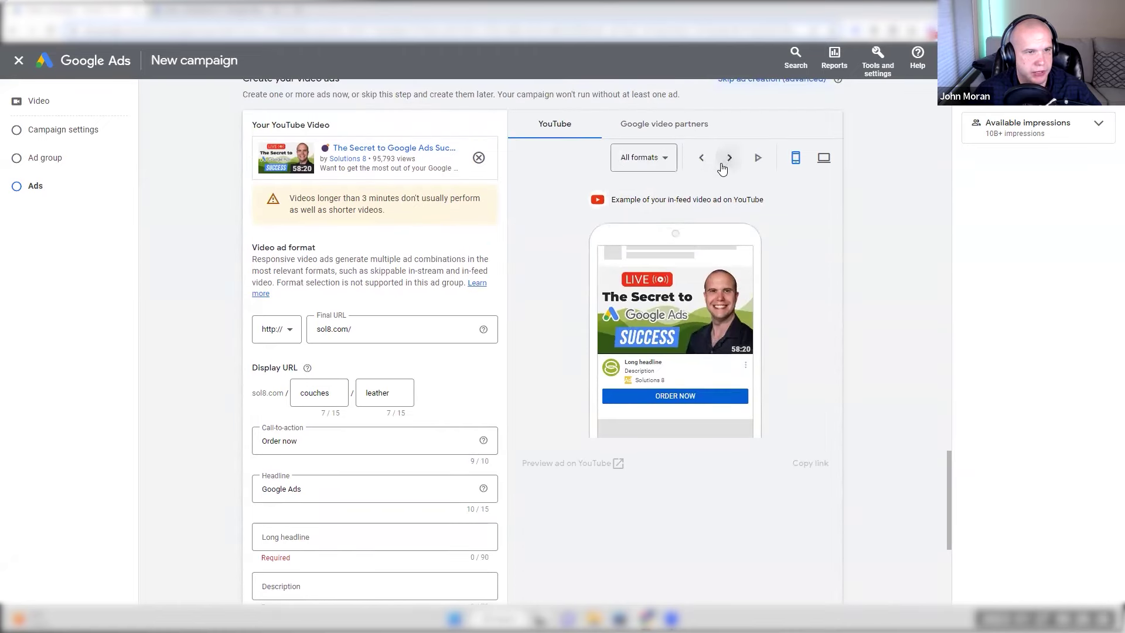
left_click(758, 158)
left_click(301, 443)
left_click(291, 489)
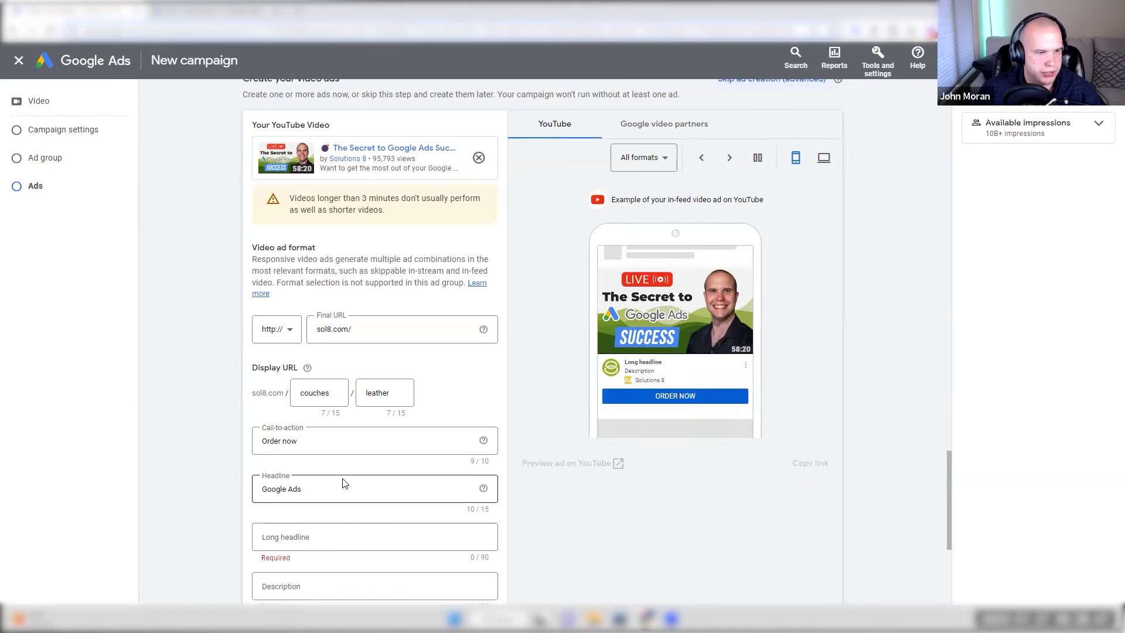
Step: Enter Stop Paying To Much For Ads as the ad's long headline
scroll(486, 398, "down", 1)
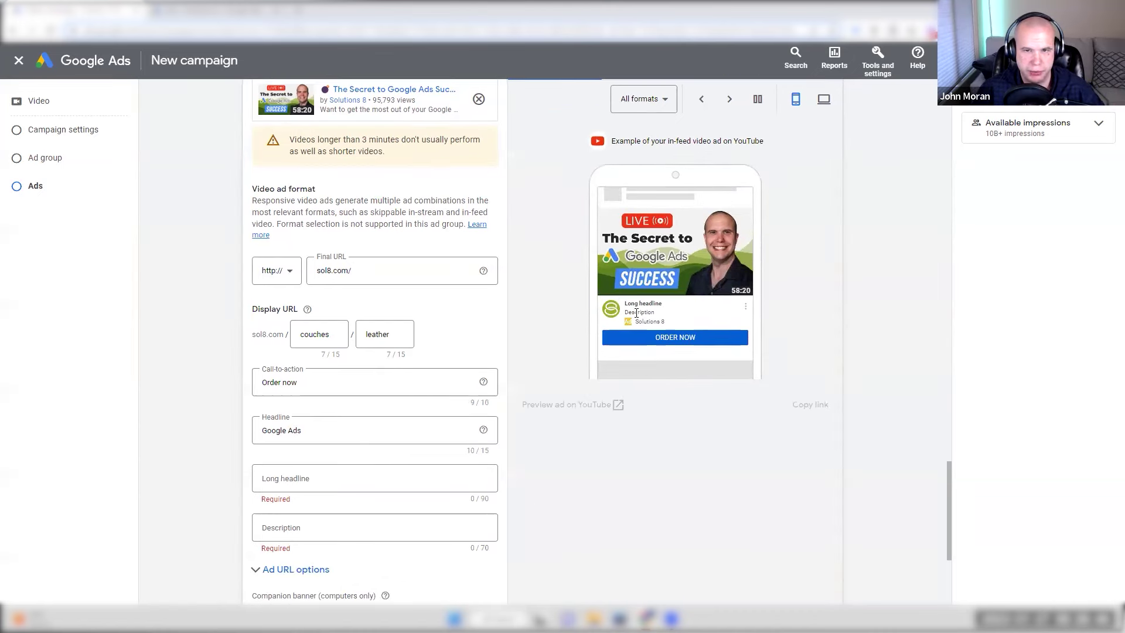
left_click(289, 478)
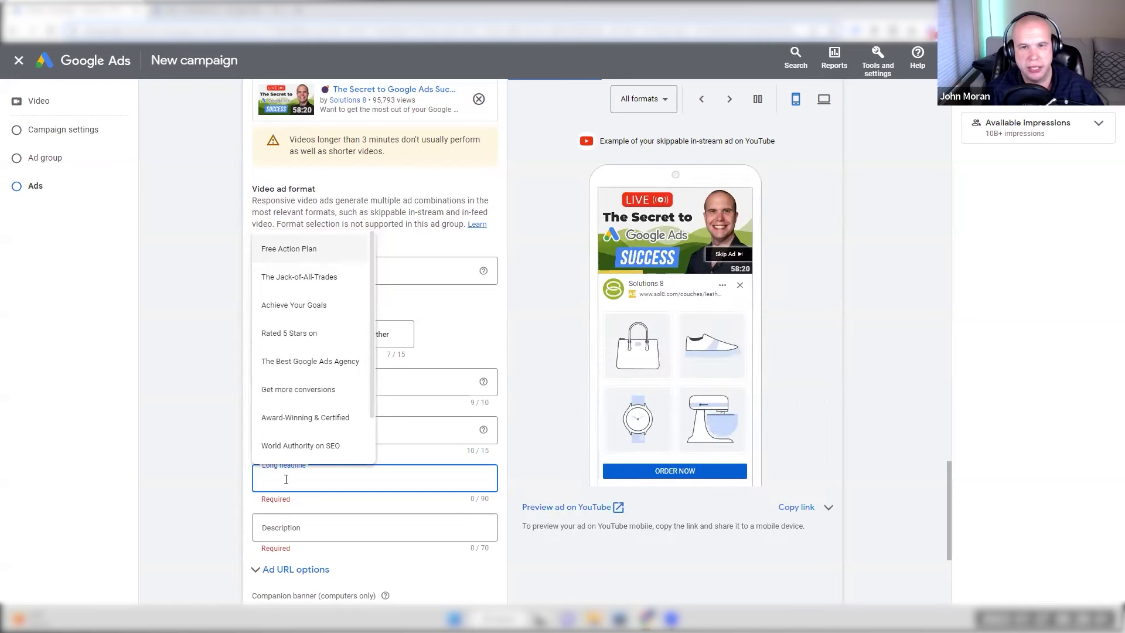
type("Stop F")
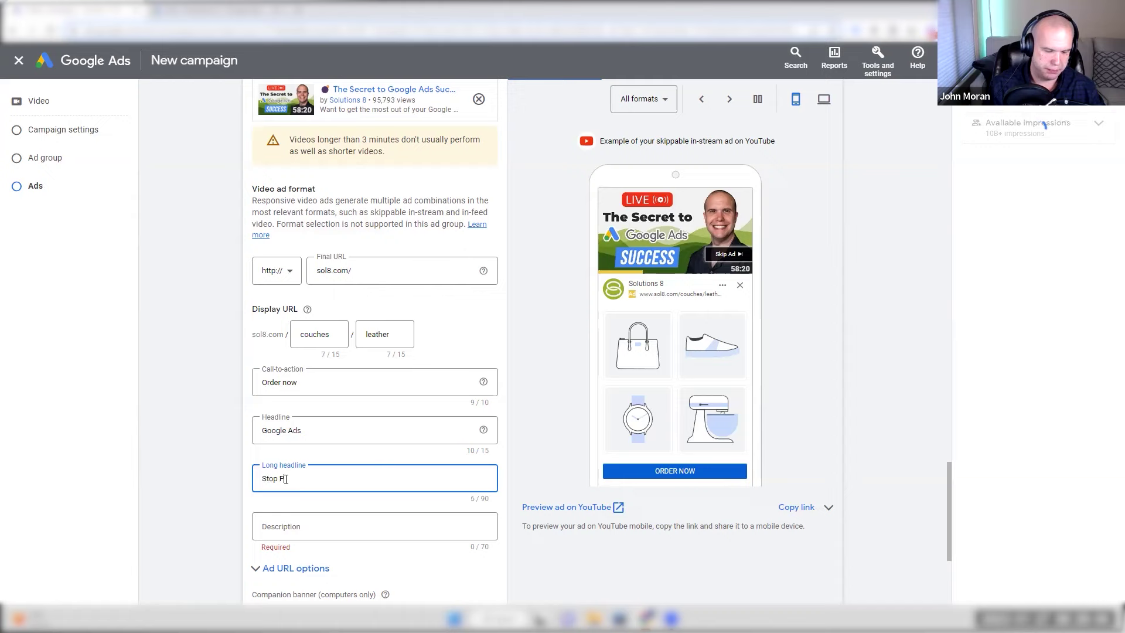
type("aying To Much For Ads")
left_click(244, 465)
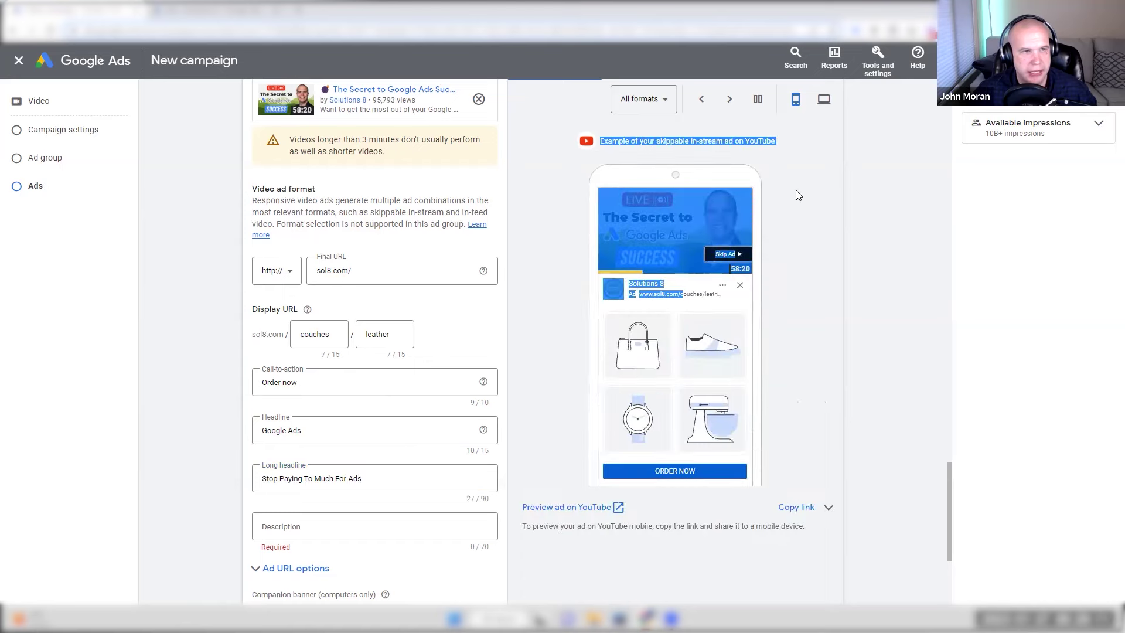
Step: Switch the preview to the in-feed video ad and examine where the long headline is shown
left_click(701, 99)
left_click(757, 98)
left_click_drag(625, 305, 704, 309)
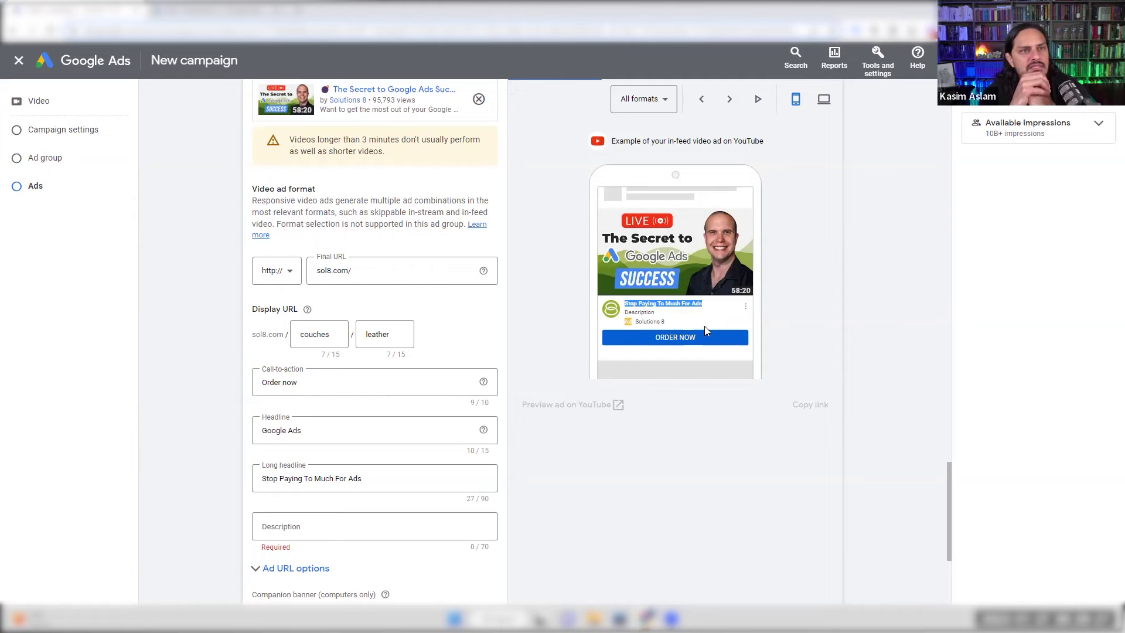
left_click(696, 305)
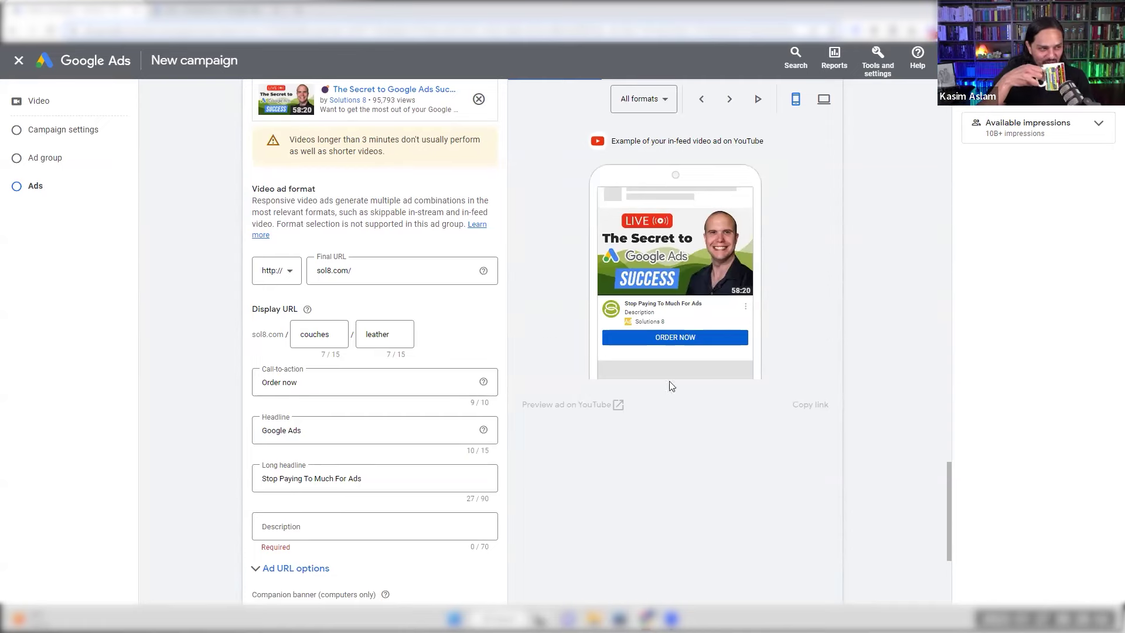
Step: Choose the description "Work with a Local Expert to Create a Custom Marketing Plan" and correct the long headline to "Stop Paying Too Much For Ads"
left_click(280, 525)
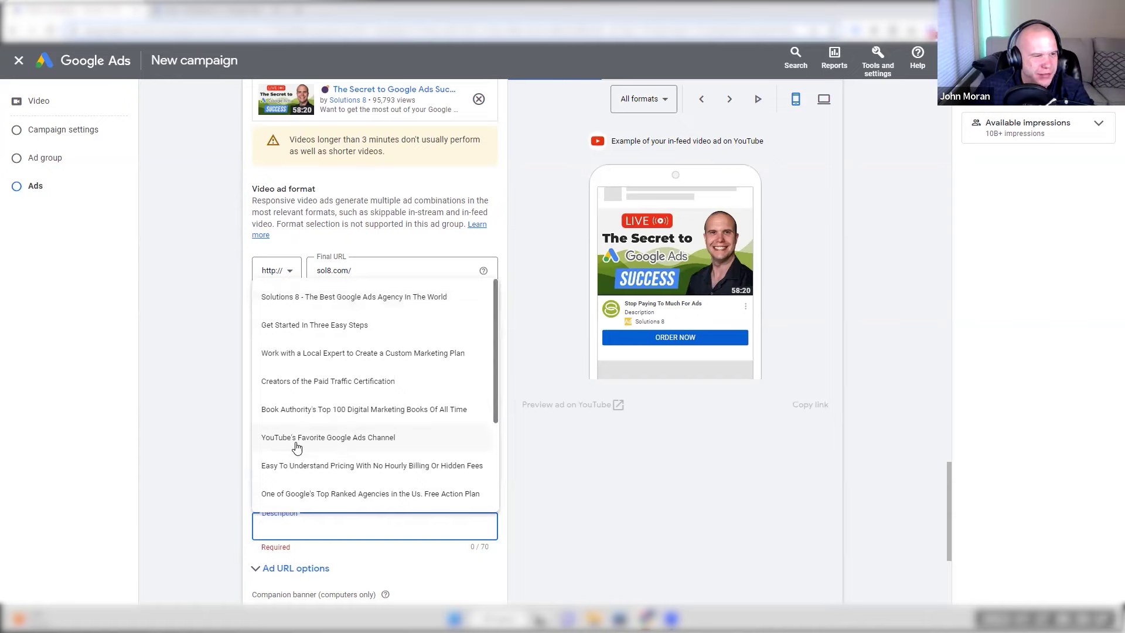
left_click(316, 353)
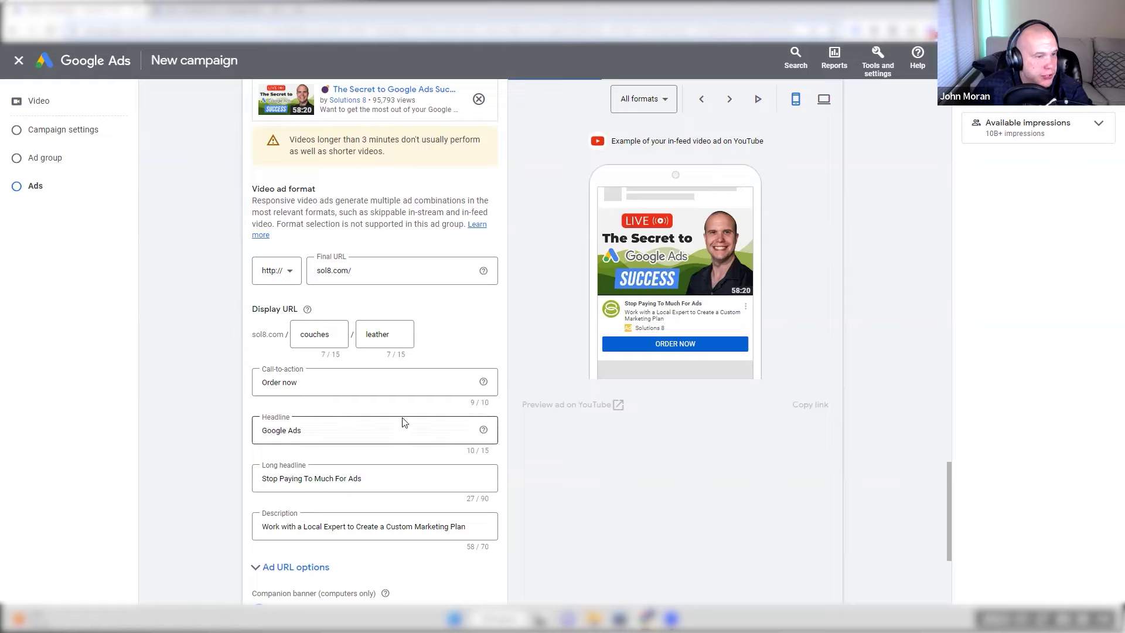
left_click(309, 479)
type("o")
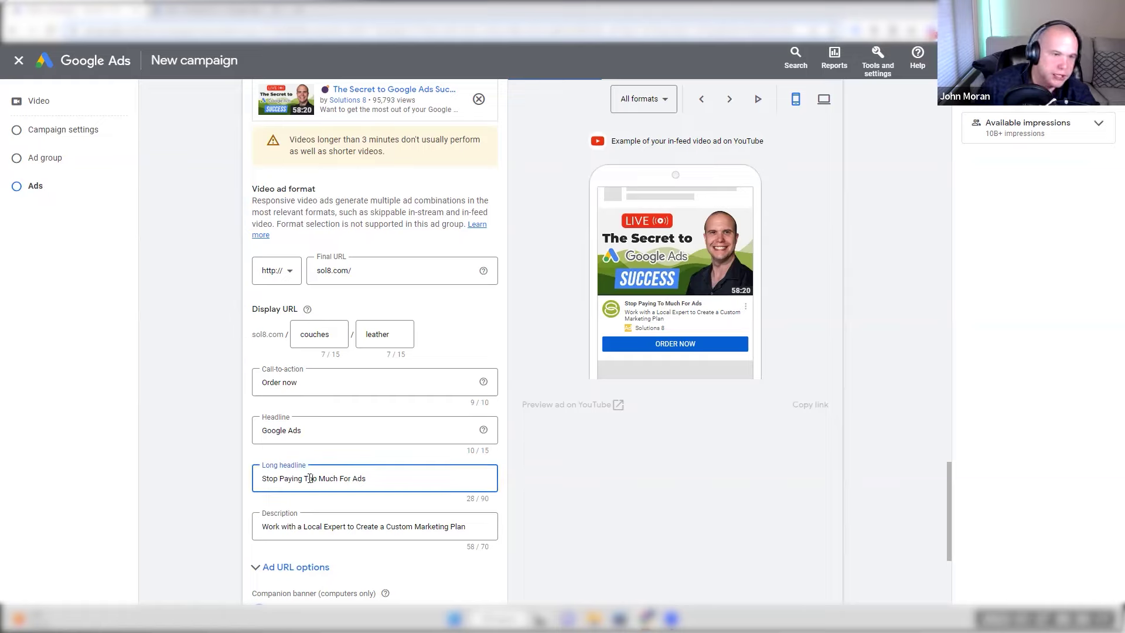
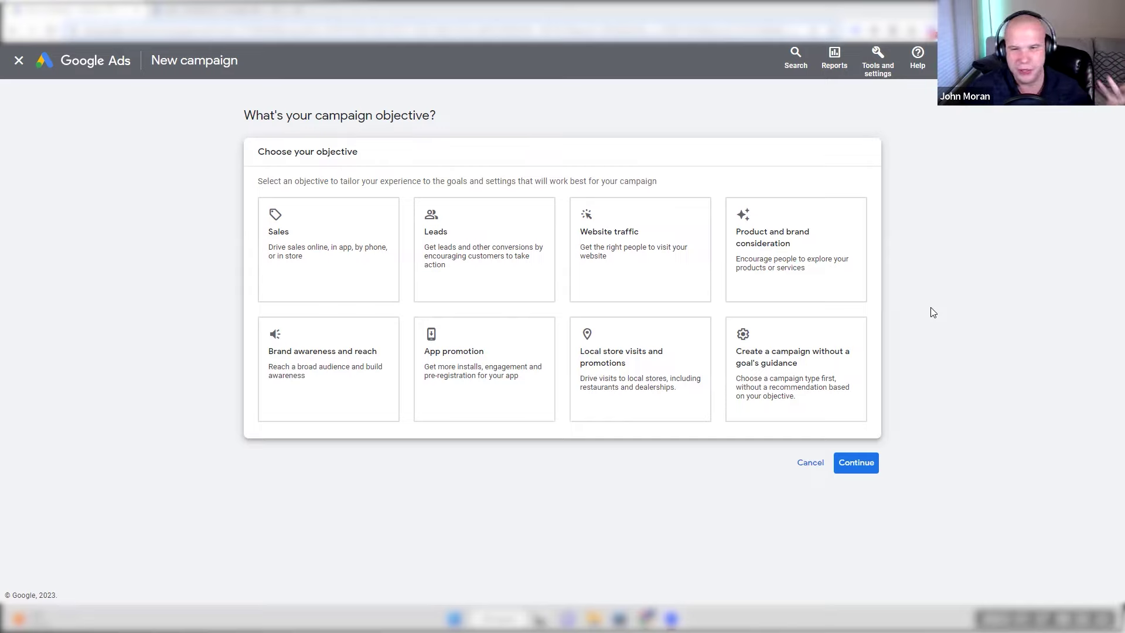
Step: Choose Sales as the new campaign's objective and continue with the account-default Purchases conversion goal
left_click(359, 293)
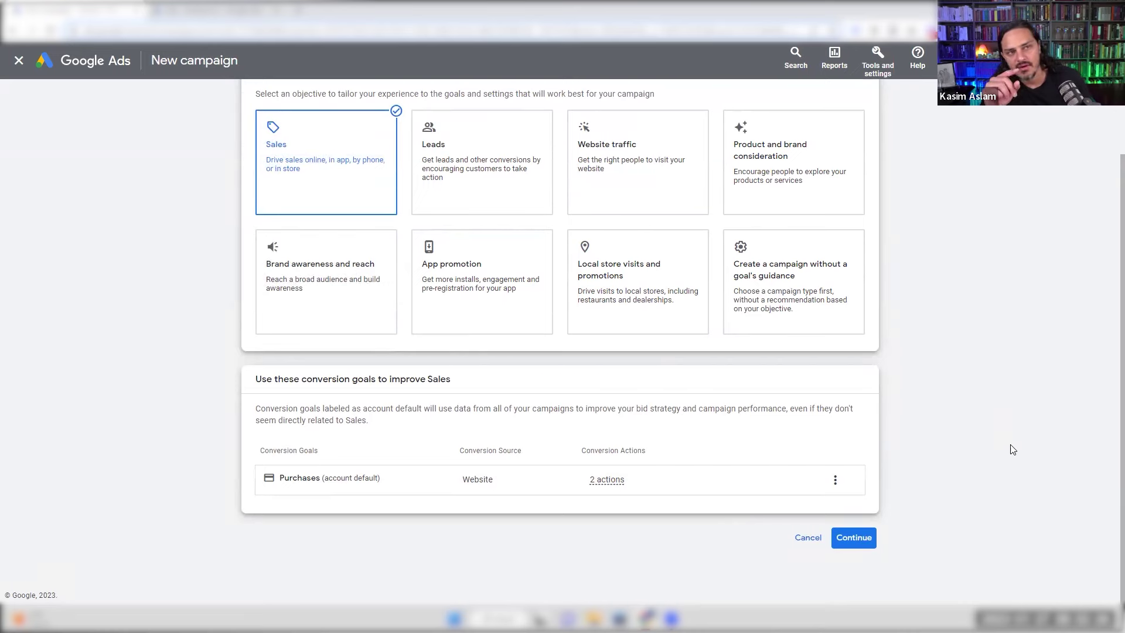
scroll(1013, 449, "up", 2)
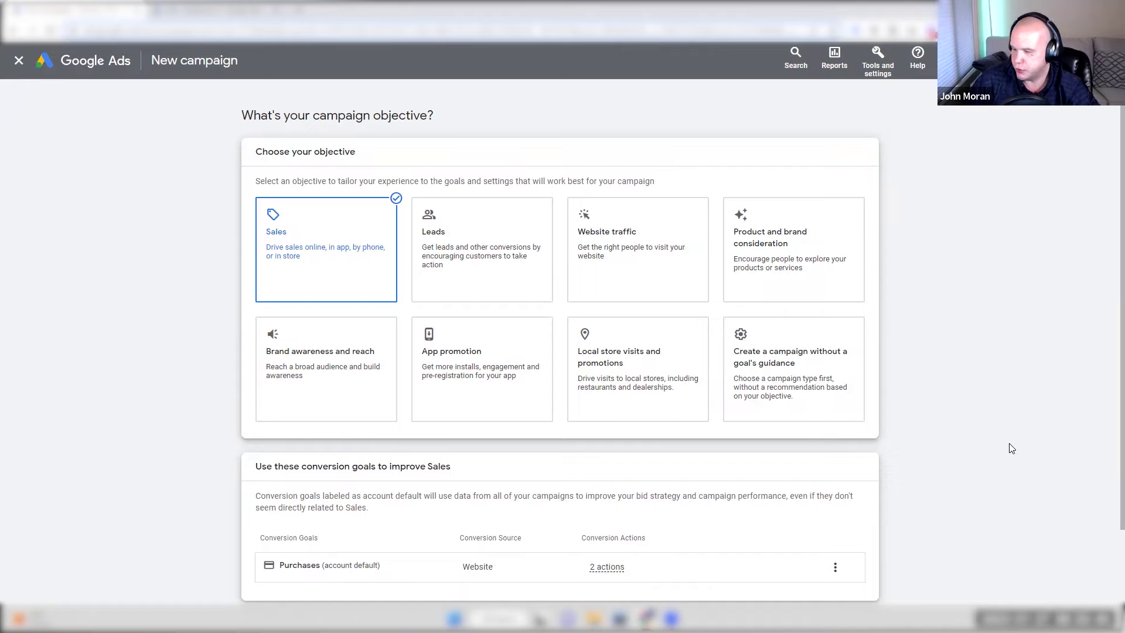
scroll(974, 427, "down", 2)
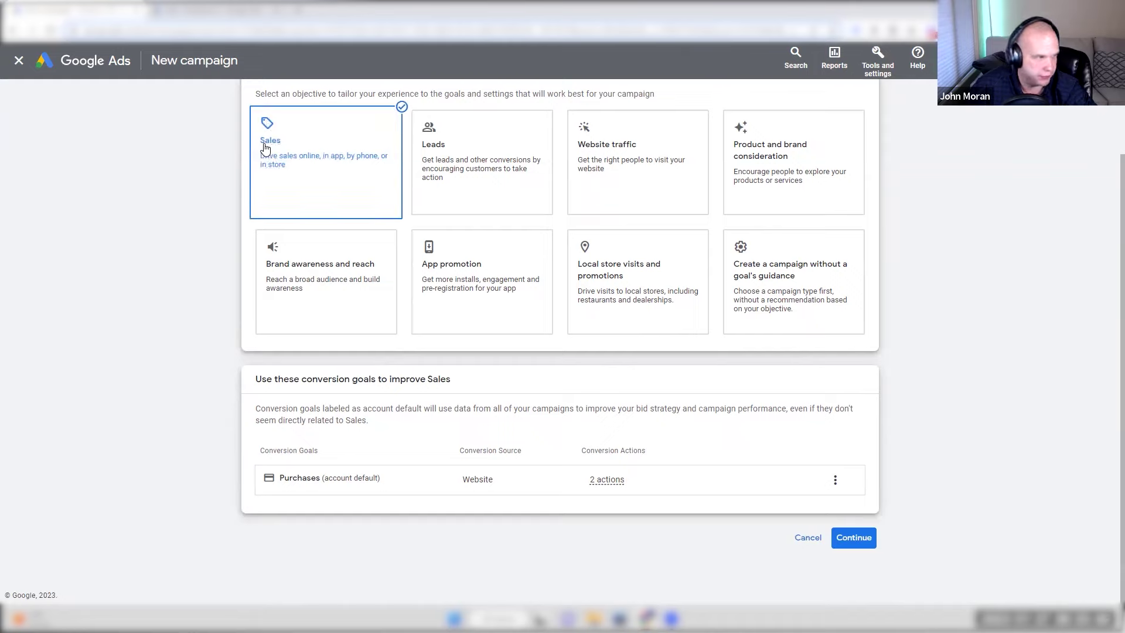
left_click(847, 544)
Step: Select Display as the campaign type, enter sol8.com as the business website and continue to the campaign settings
left_click(613, 352)
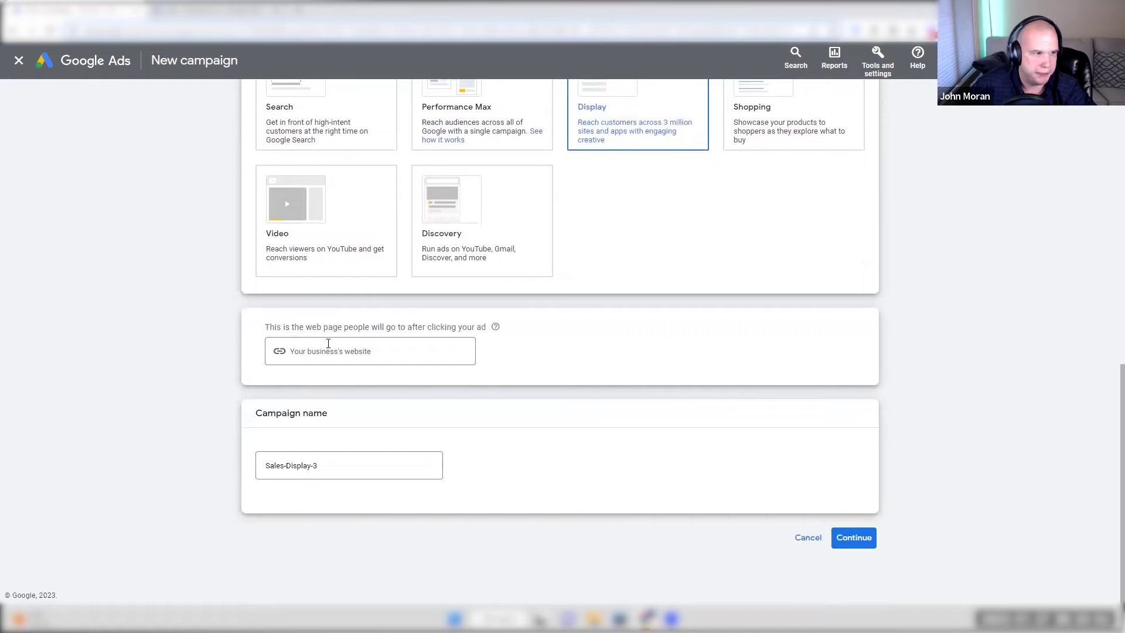
left_click(326, 354)
type("sol8.com")
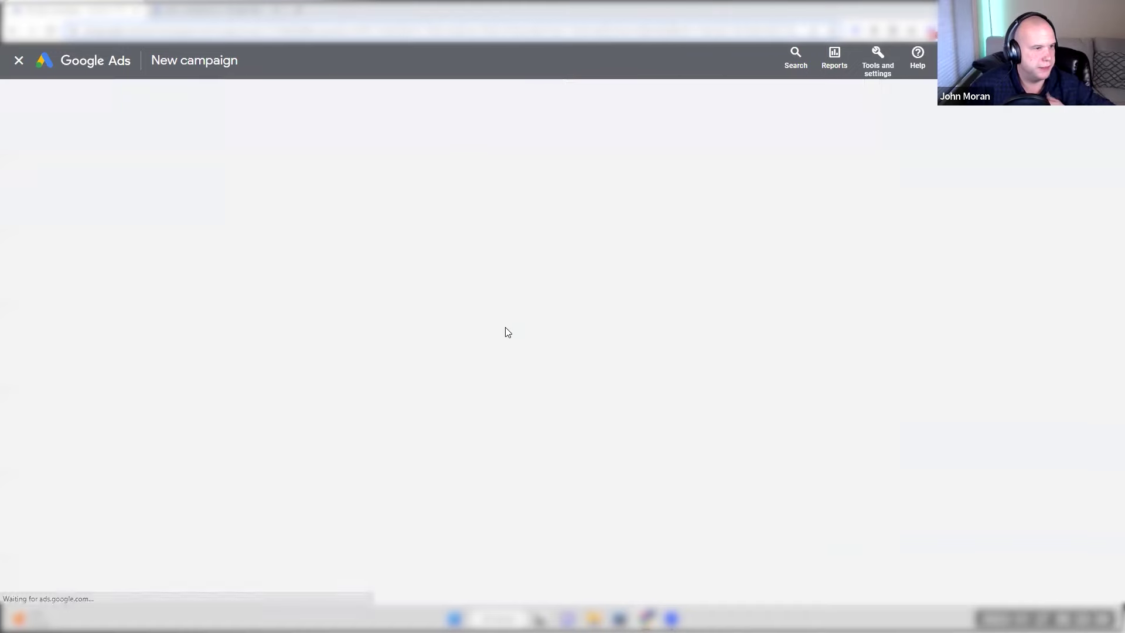
left_click(844, 537)
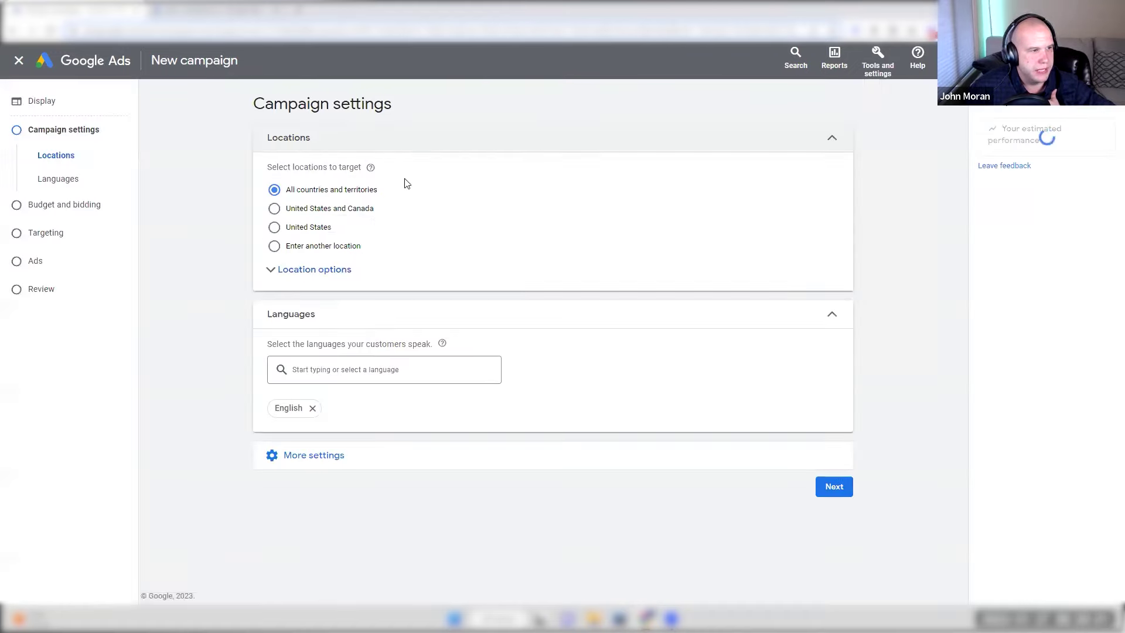
Step: Target the United States and open the campaign's additional Dynamic ads setting
left_click(314, 227)
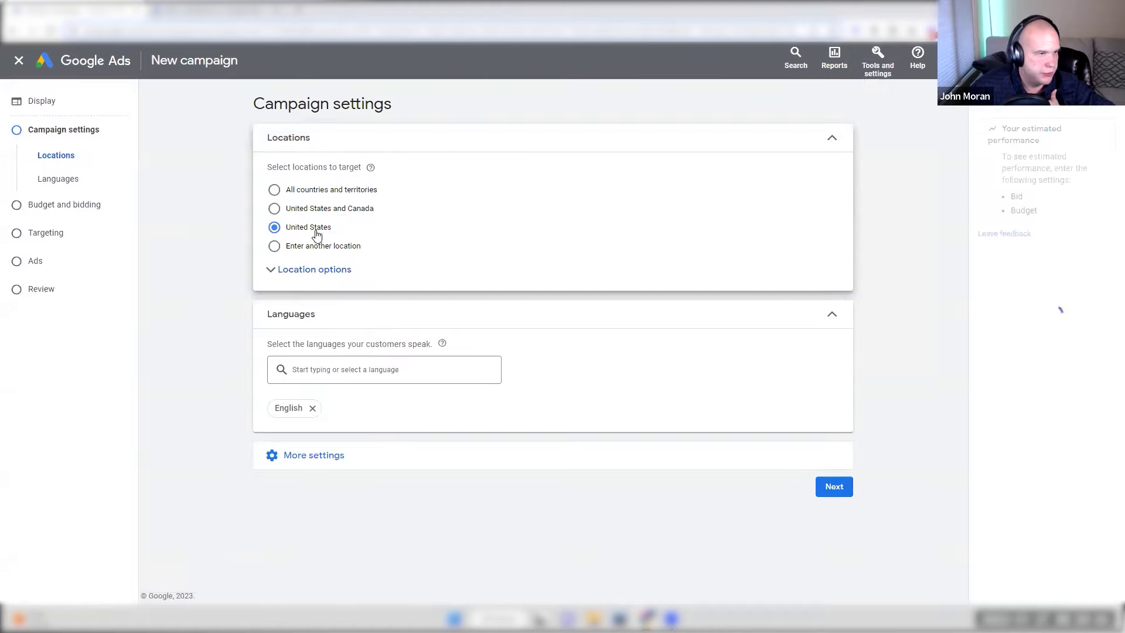
left_click(321, 450)
scroll(228, 385, "down", 2)
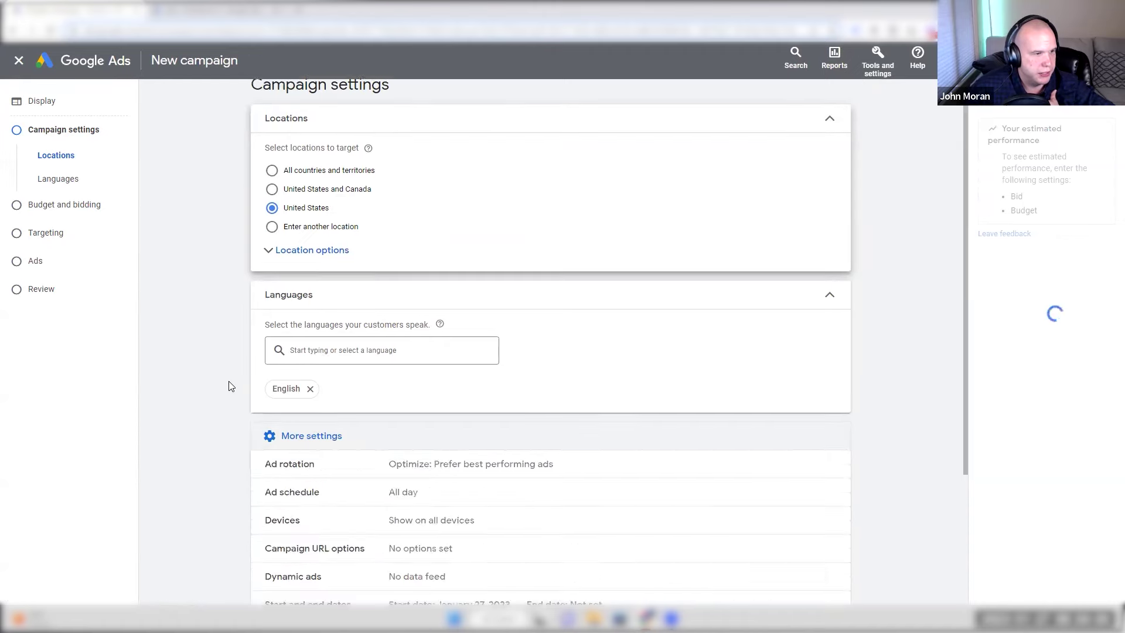
scroll(293, 439, "down", 1)
left_click(410, 412)
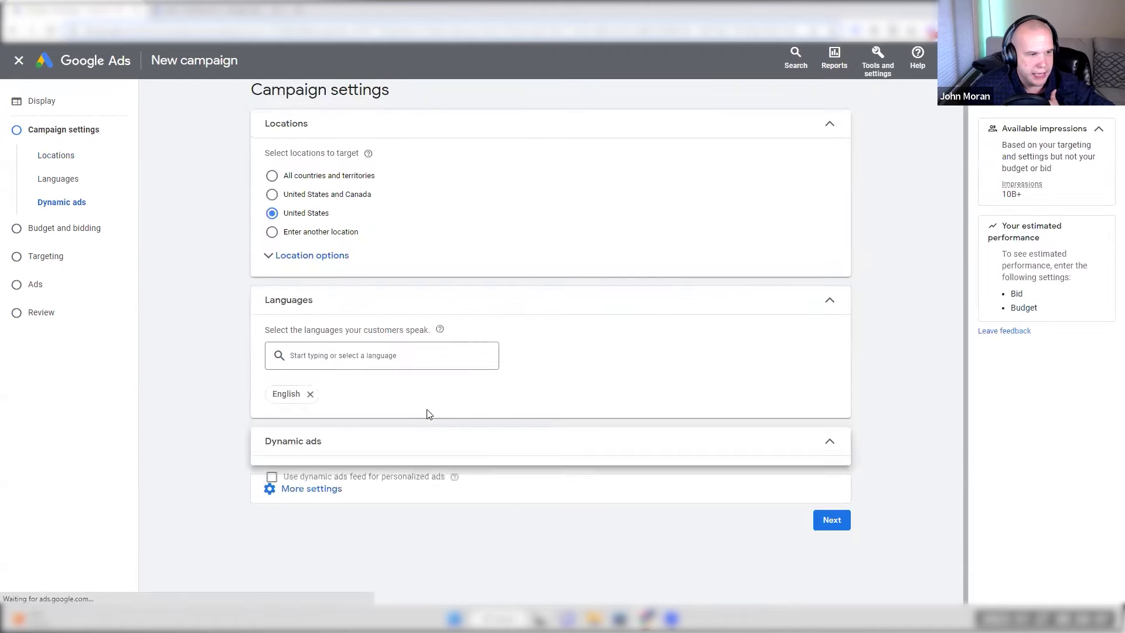
left_click(363, 366)
left_click(133, 367)
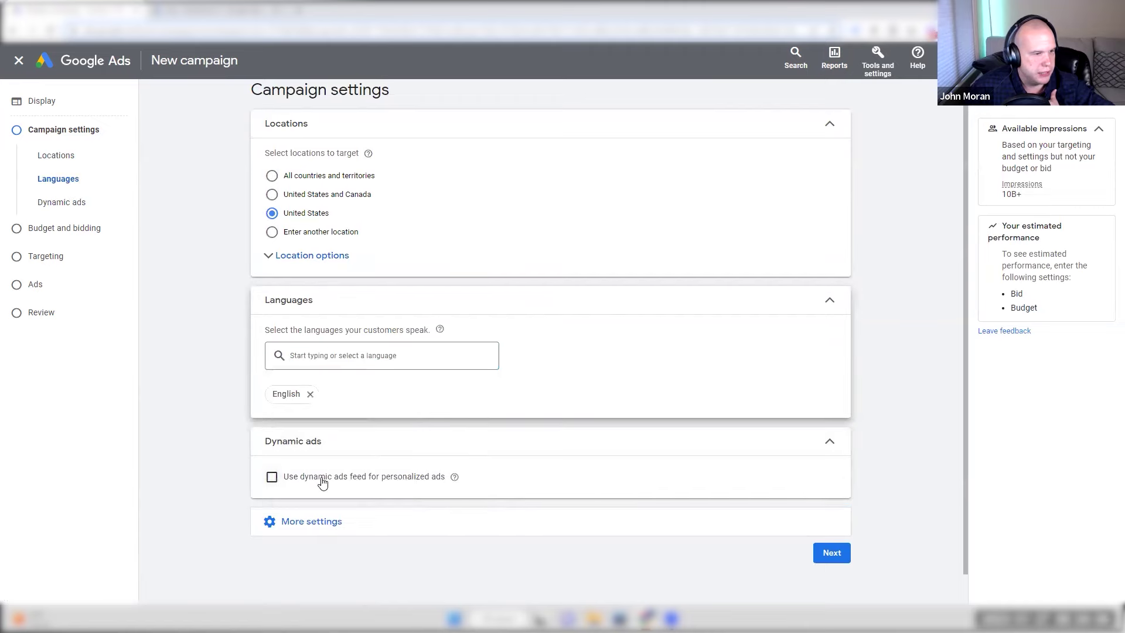
Step: Turn on the dynamic ads feed for personalized ads and select the existing data feed
left_click(290, 478)
scroll(275, 463, "down", 1)
left_click(328, 474)
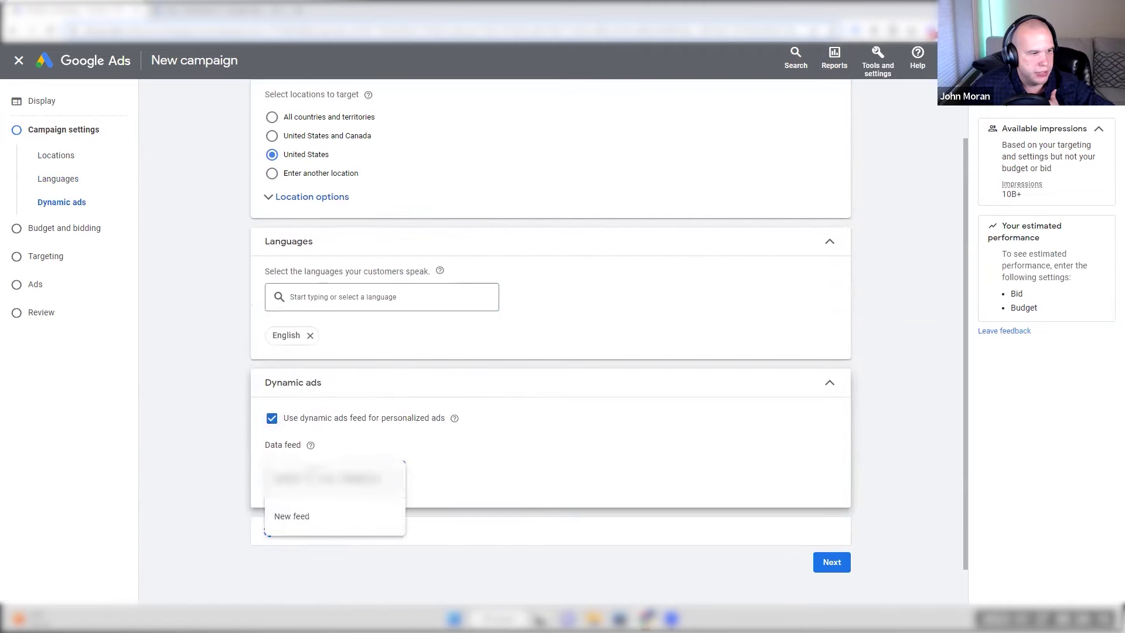
left_click(323, 499)
scroll(194, 422, "down", 2)
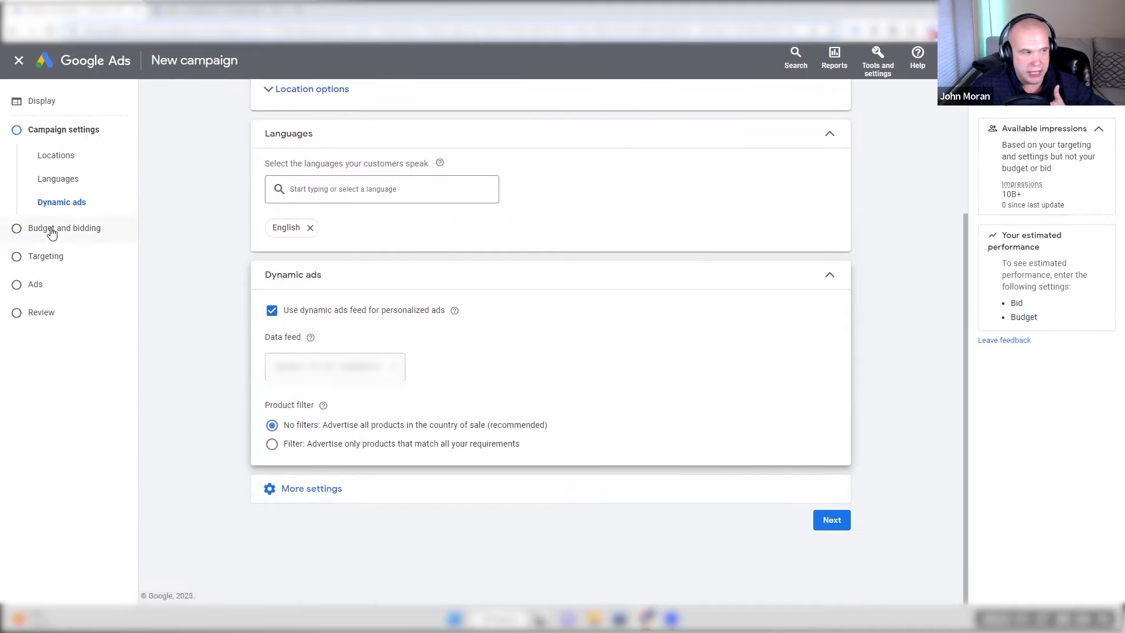
Step: Go to the Ads section and examine the responsive display ad's image, logo, video, headline and description fields and its product preview
left_click(50, 293)
scroll(251, 359, "down", 3)
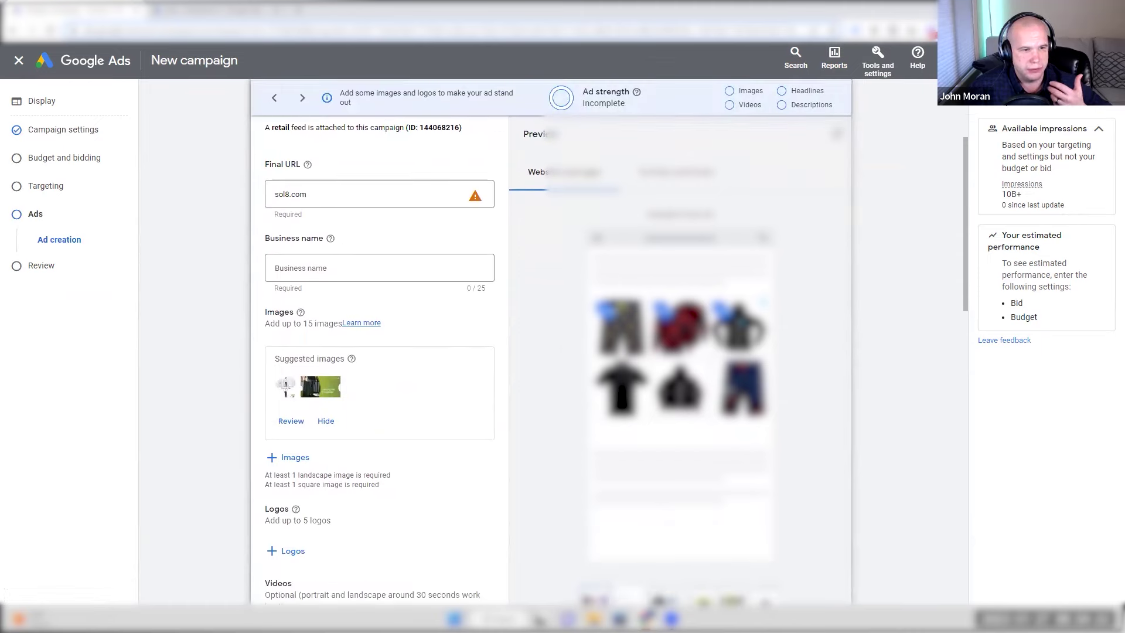
scroll(318, 328, "down", 2)
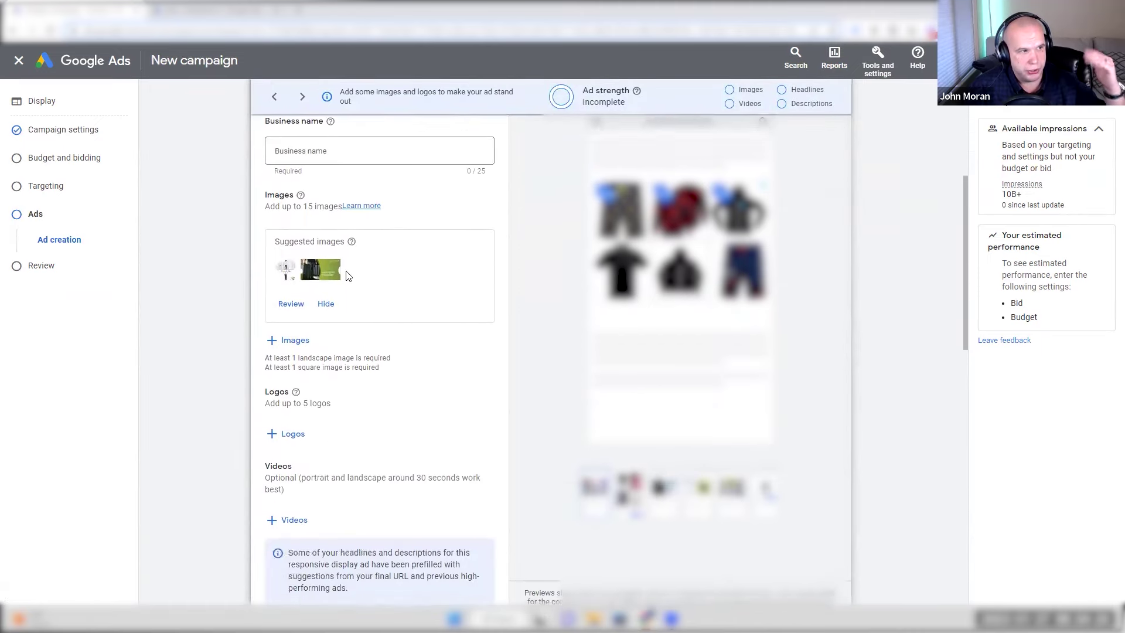
scroll(349, 276, "up", 3)
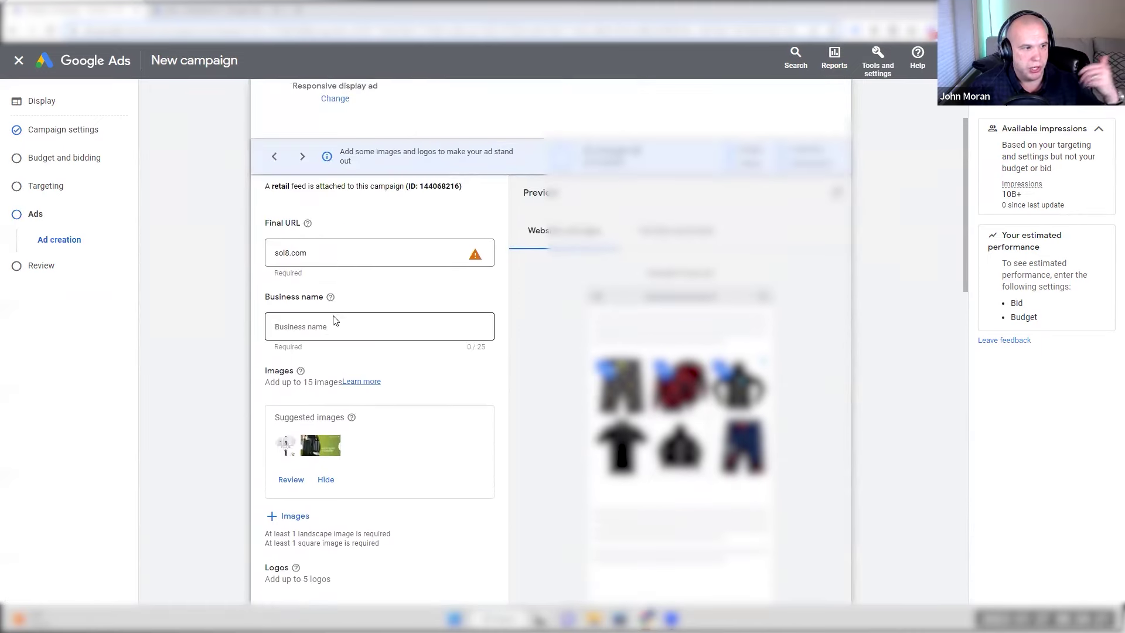
scroll(334, 317, "down", 2)
scroll(332, 315, "down", 2)
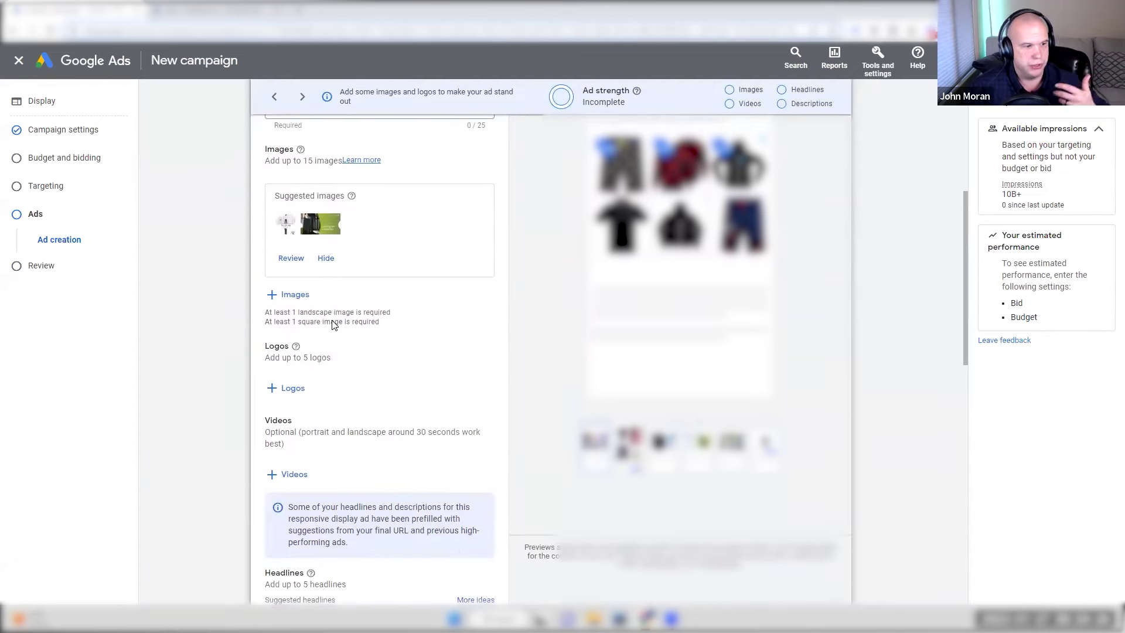
scroll(333, 324, "down", 6)
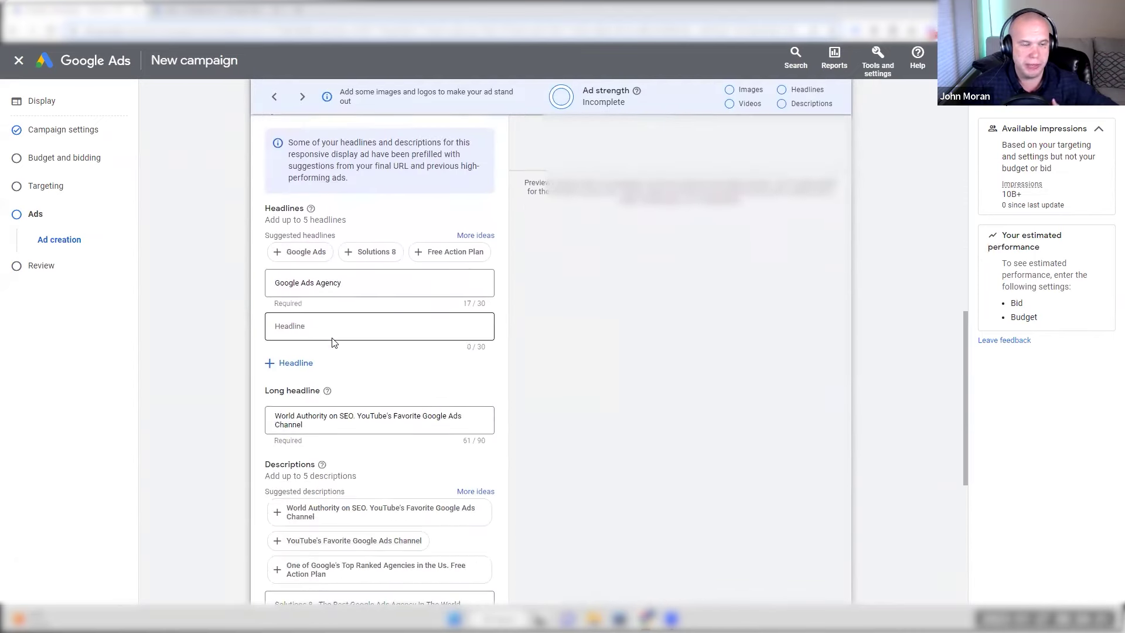
scroll(332, 342, "down", 2)
scroll(349, 425, "up", 6)
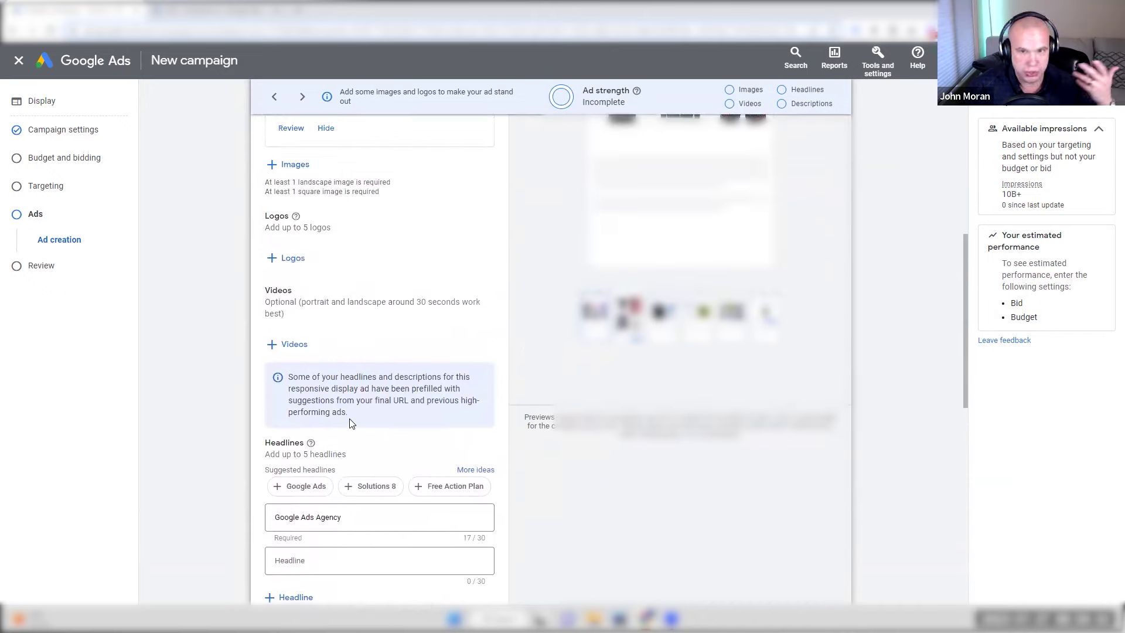
scroll(353, 417, "up", 4)
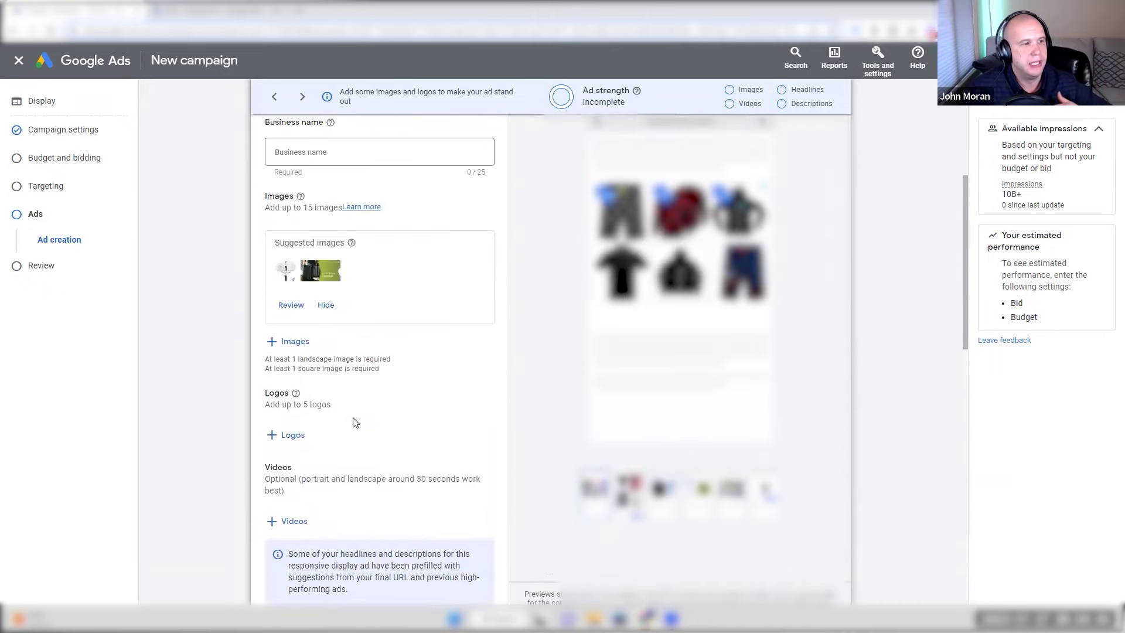